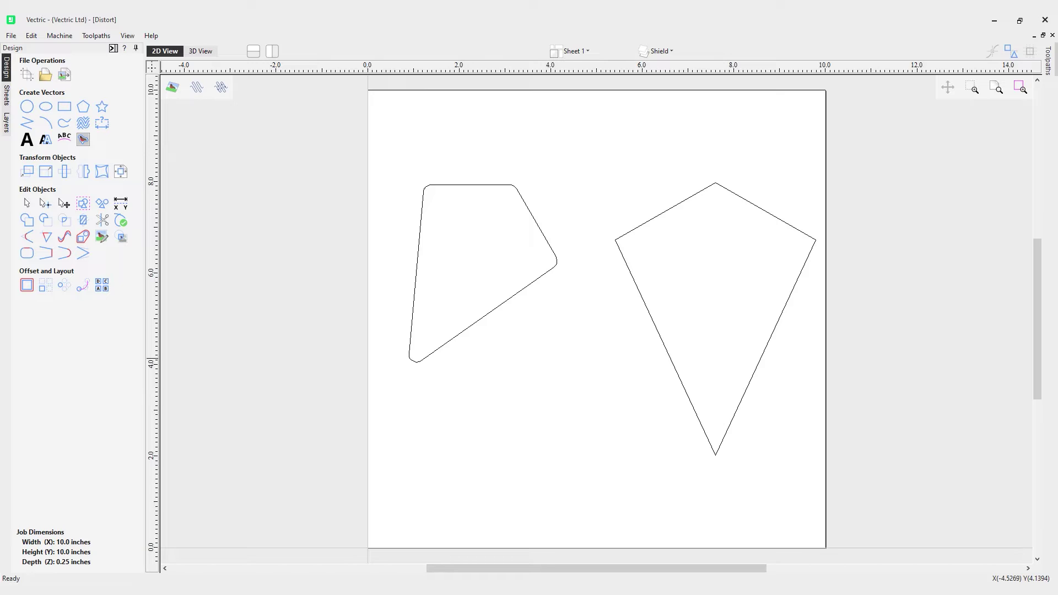
- Select the rounded left shape on its own and launch Distort Object from Transform Objects
{"action": "left_click", "coordinate": [475, 326]}
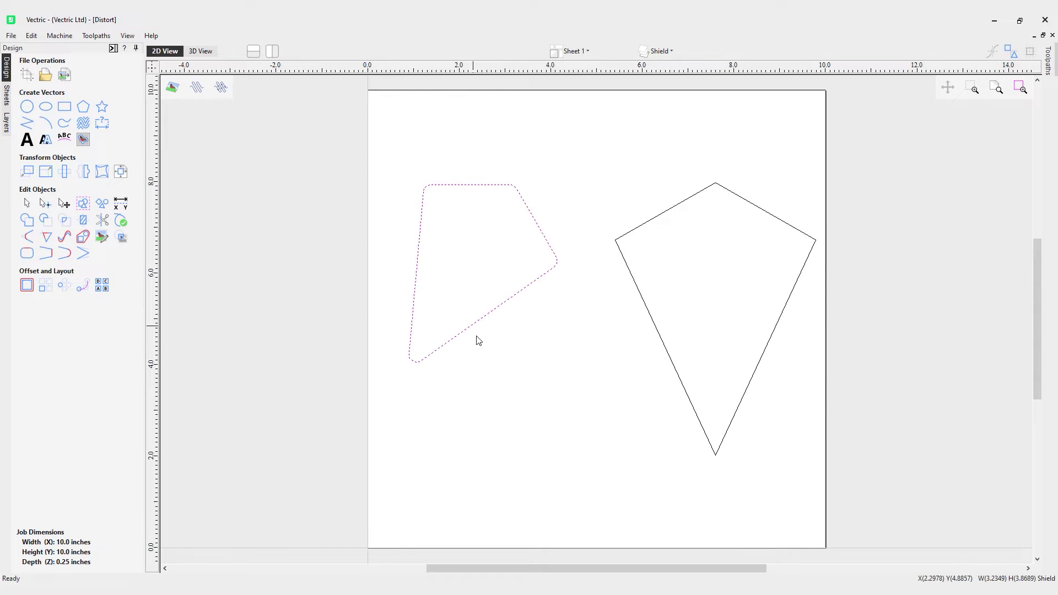
{"action": "left_click", "coordinate": [645, 302]}
{"action": "left_click", "coordinate": [531, 313]}
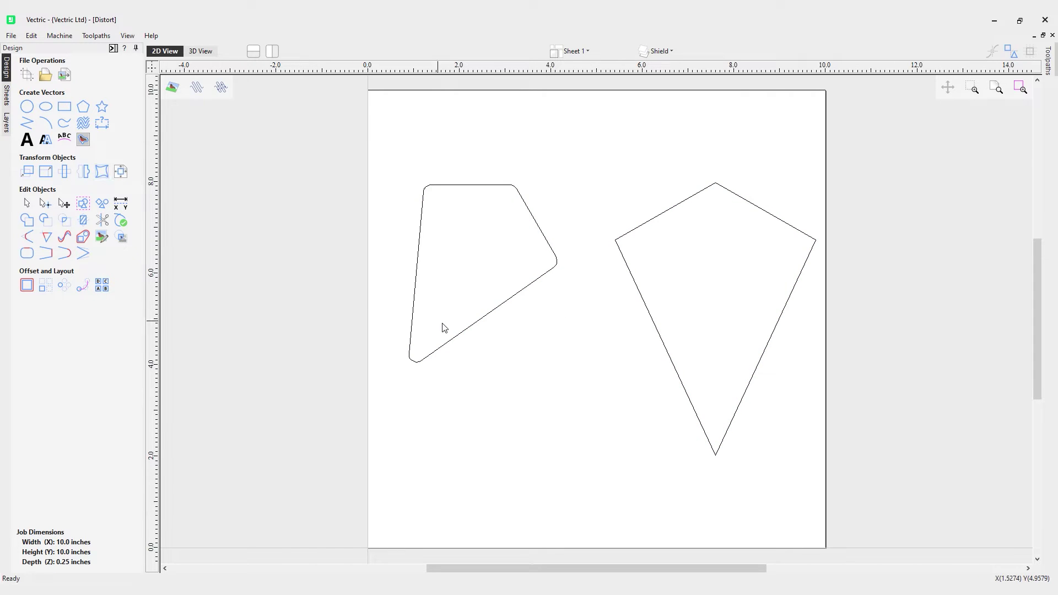
{"action": "left_click", "coordinate": [458, 338]}
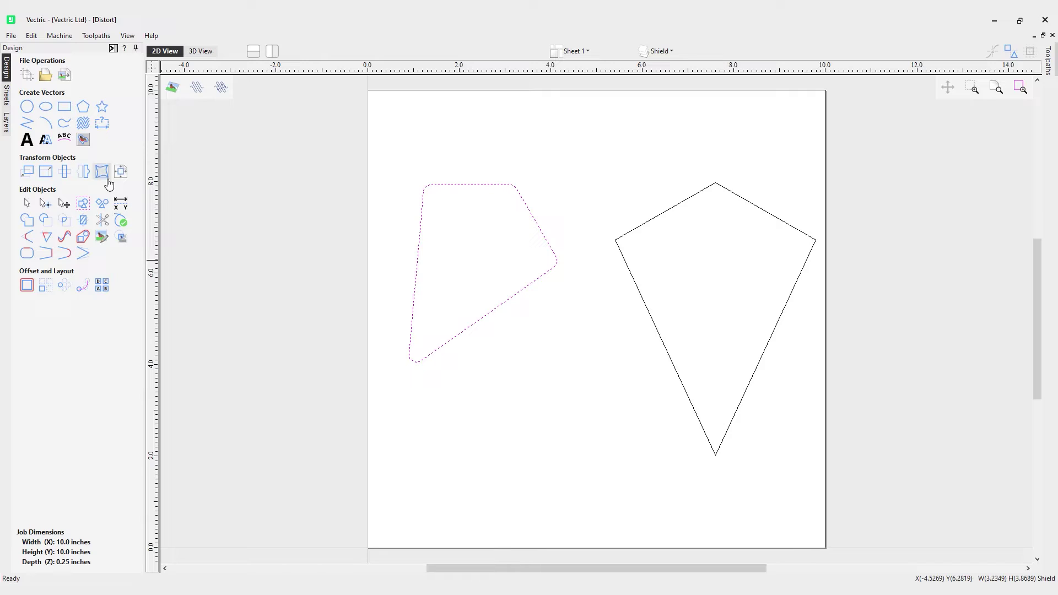
{"action": "left_click", "coordinate": [109, 181]}
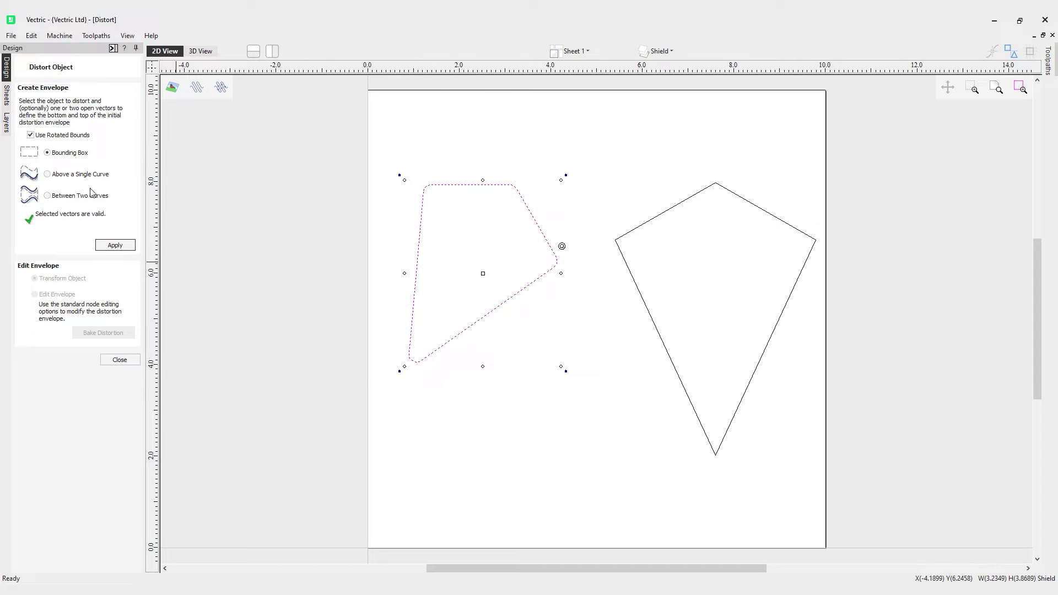
- Apply a rotated bounding-box envelope and drag its four corners to tilt and taper the shape
{"action": "left_click", "coordinate": [118, 246]}
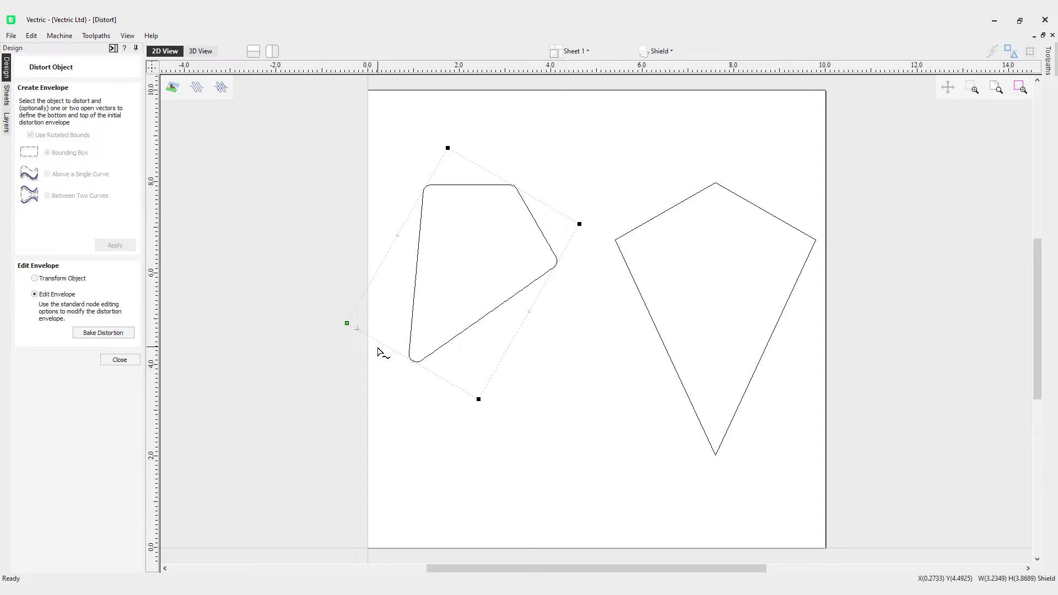
{"action": "left_click_drag", "start_coordinate": [347, 323], "coordinate": [381, 308]}
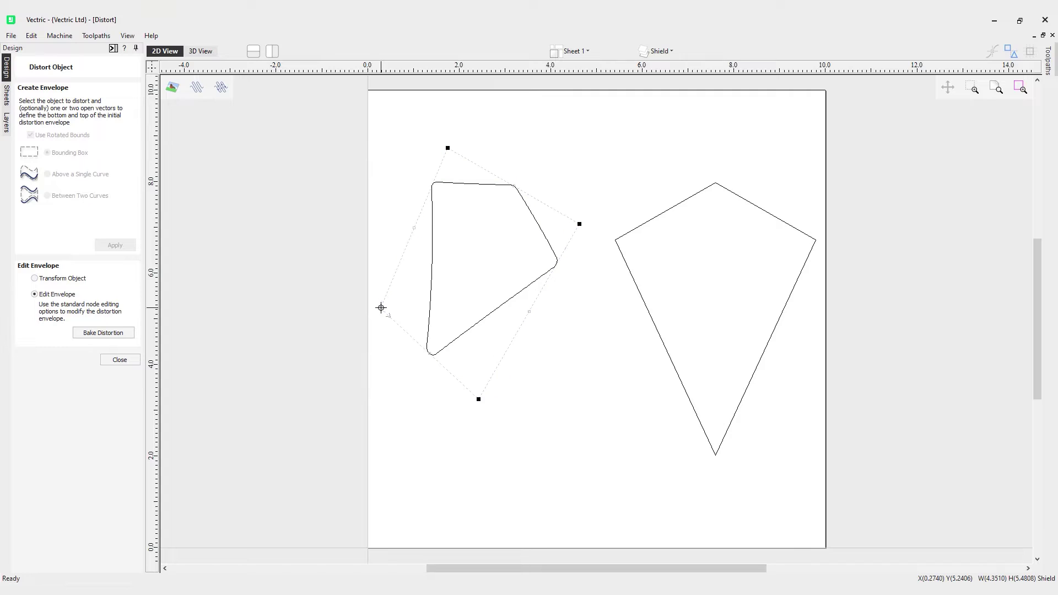
{"action": "left_click_drag", "start_coordinate": [479, 400], "coordinate": [466, 362]}
{"action": "left_click_drag", "start_coordinate": [579, 224], "coordinate": [590, 247]}
{"action": "left_click_drag", "start_coordinate": [447, 148], "coordinate": [448, 173]}
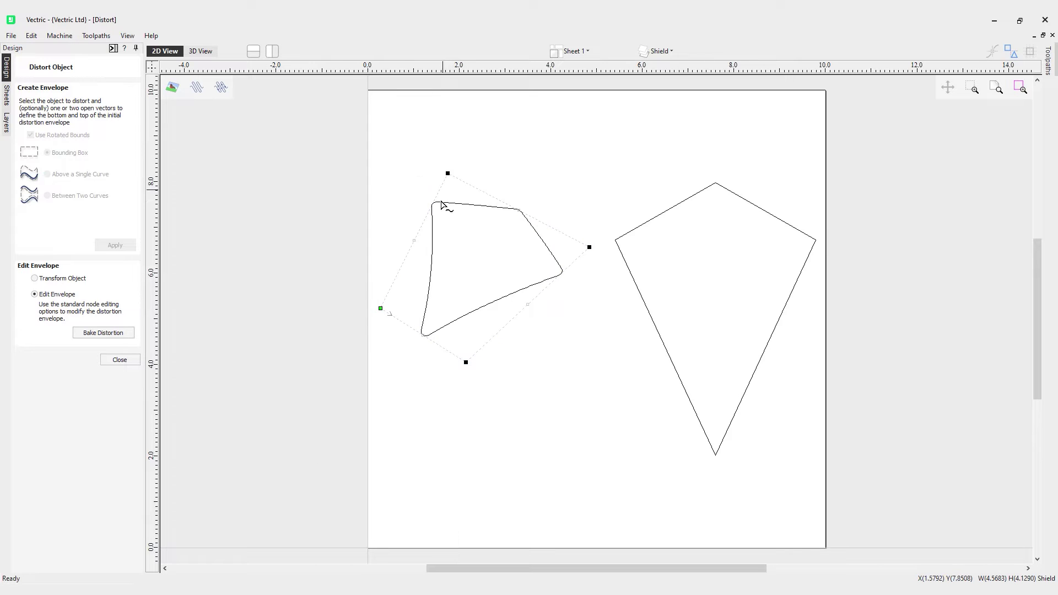
- Insert a node on the envelope's left edge and drag it to pinch the shape inward
{"action": "right_click", "coordinate": [411, 250]}
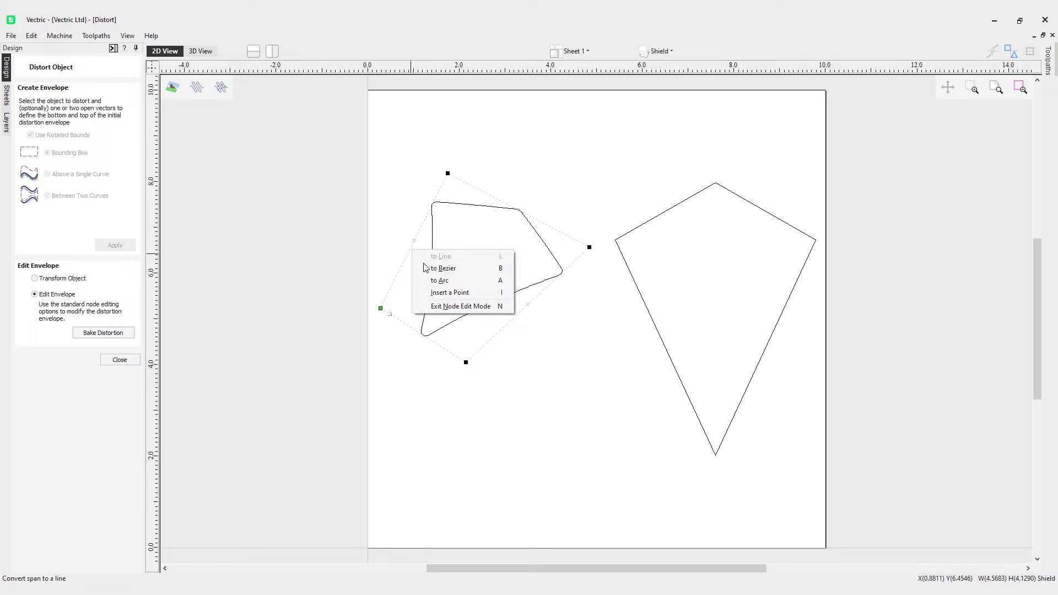
{"action": "left_click", "coordinate": [448, 293]}
{"action": "left_click_drag", "start_coordinate": [411, 248], "coordinate": [422, 262]}
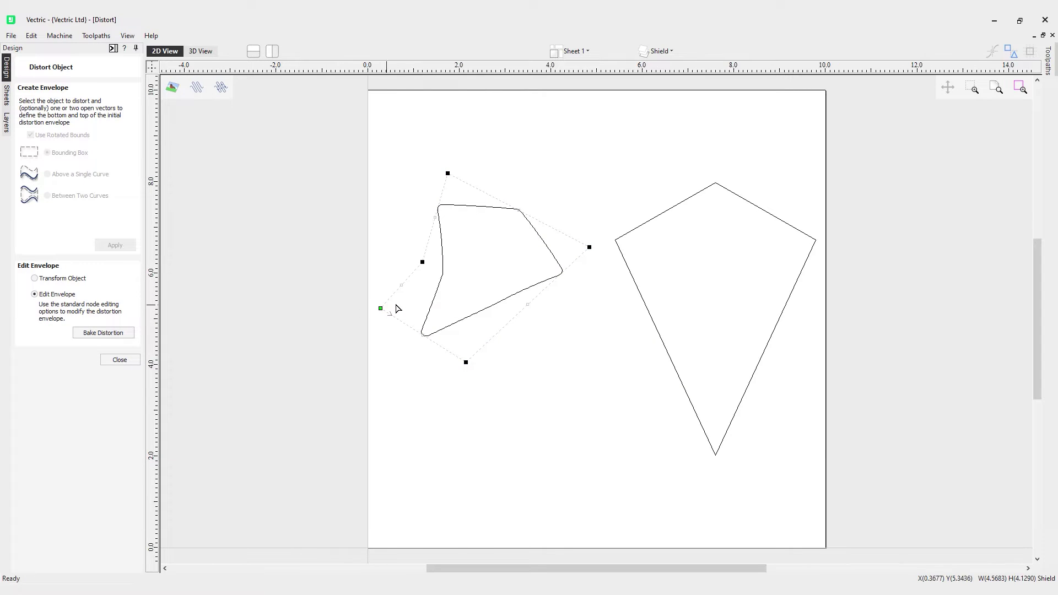
- Add a smooth node on the lower edge and angle its tangent handles to curve the lower side
{"action": "right_click", "coordinate": [504, 331]}
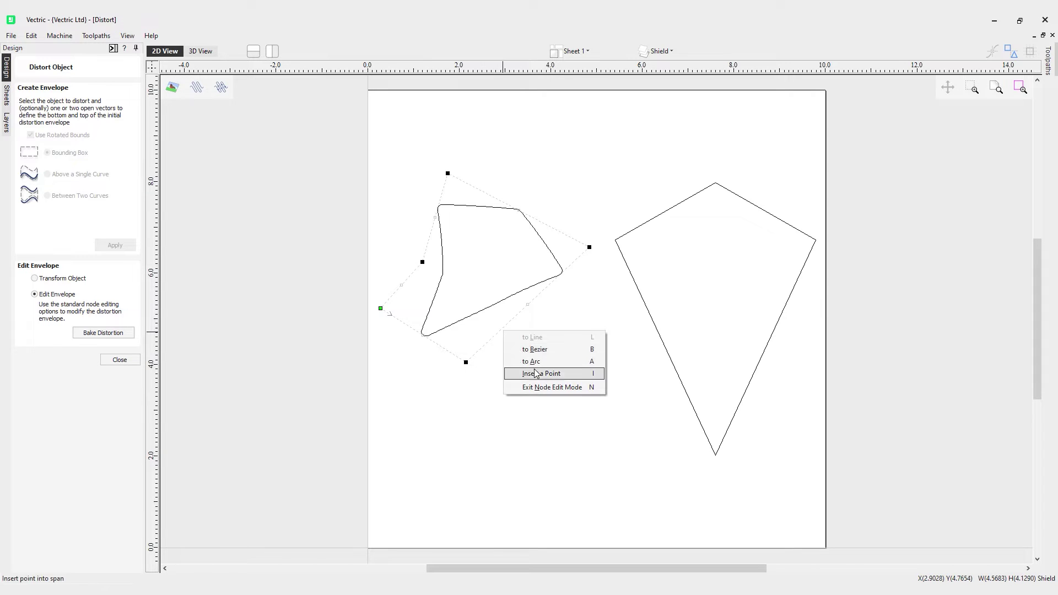
{"action": "left_click", "coordinate": [541, 373]}
{"action": "left_click_drag", "start_coordinate": [502, 329], "coordinate": [493, 319]}
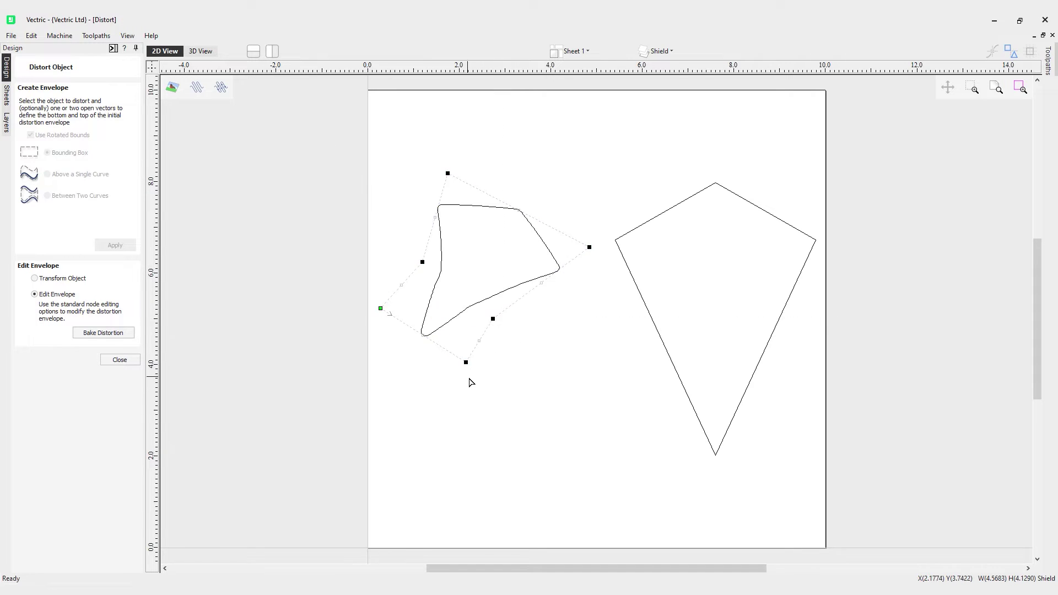
{"action": "right_click", "coordinate": [494, 319]}
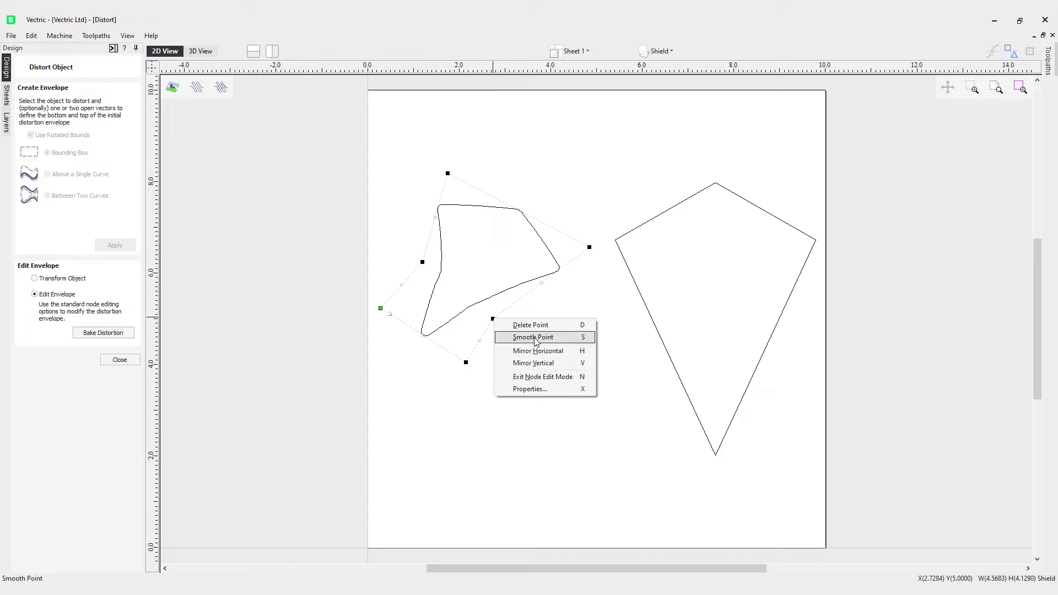
{"action": "left_click", "coordinate": [533, 337]}
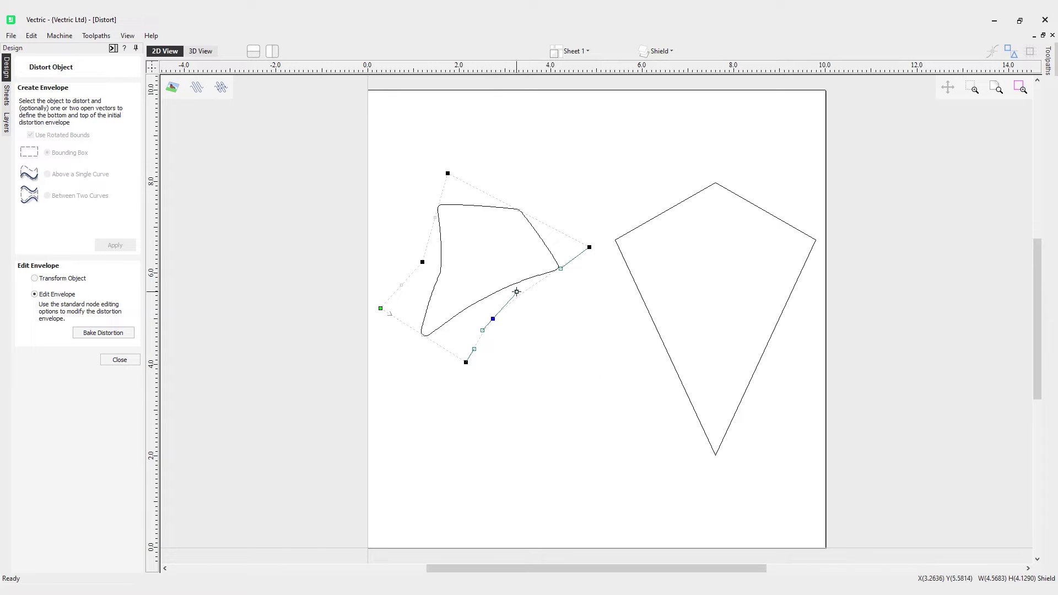
{"action": "left_click_drag", "start_coordinate": [516, 293], "coordinate": [492, 279]}
{"action": "left_click_drag", "start_coordinate": [494, 334], "coordinate": [462, 319]}
{"action": "left_click_drag", "start_coordinate": [534, 319], "coordinate": [530, 300]}
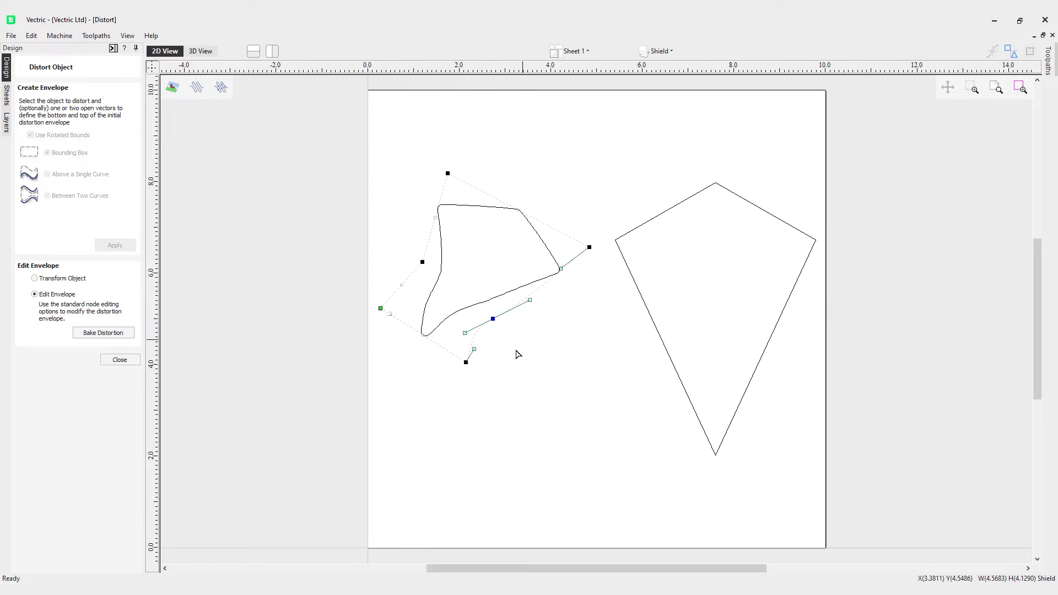
{"action": "right_click", "coordinate": [424, 263]}
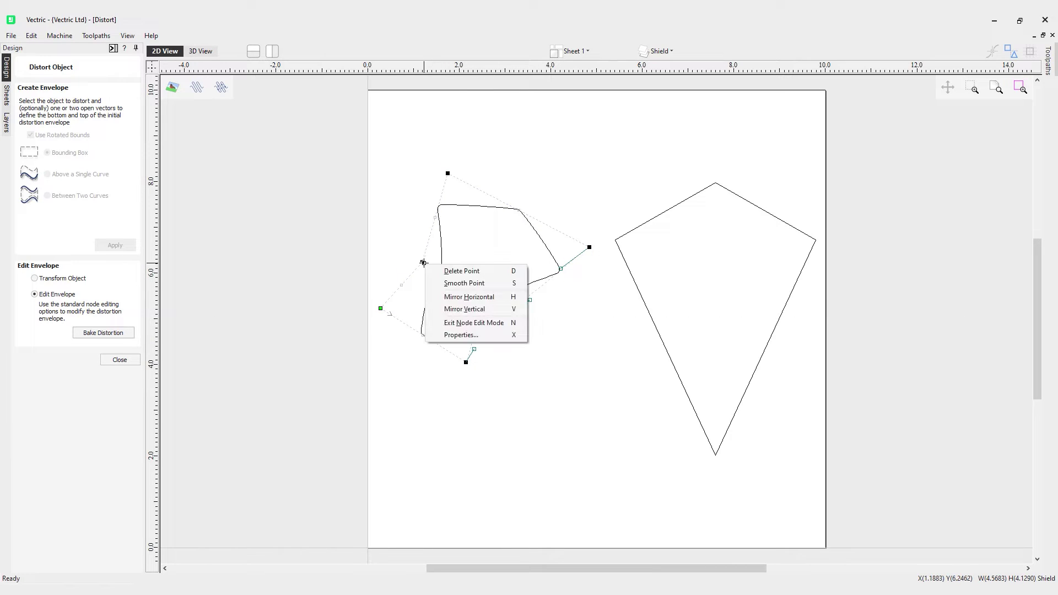
- Delete the envelope's left node and convert the left span to an arc
{"action": "left_click", "coordinate": [464, 274]}
{"action": "right_click", "coordinate": [408, 267]}
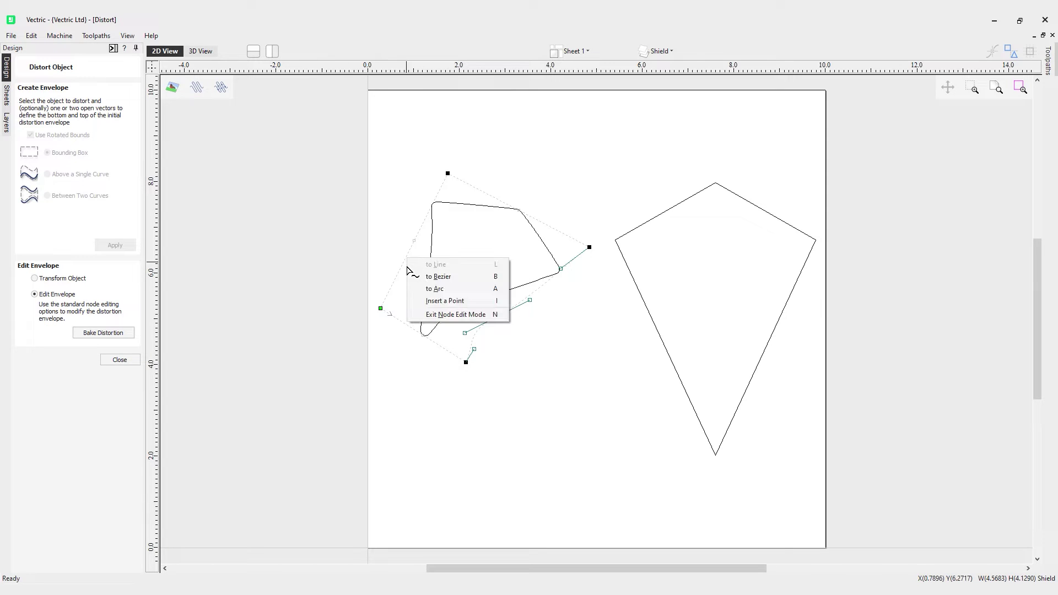
{"action": "left_click", "coordinate": [435, 288]}
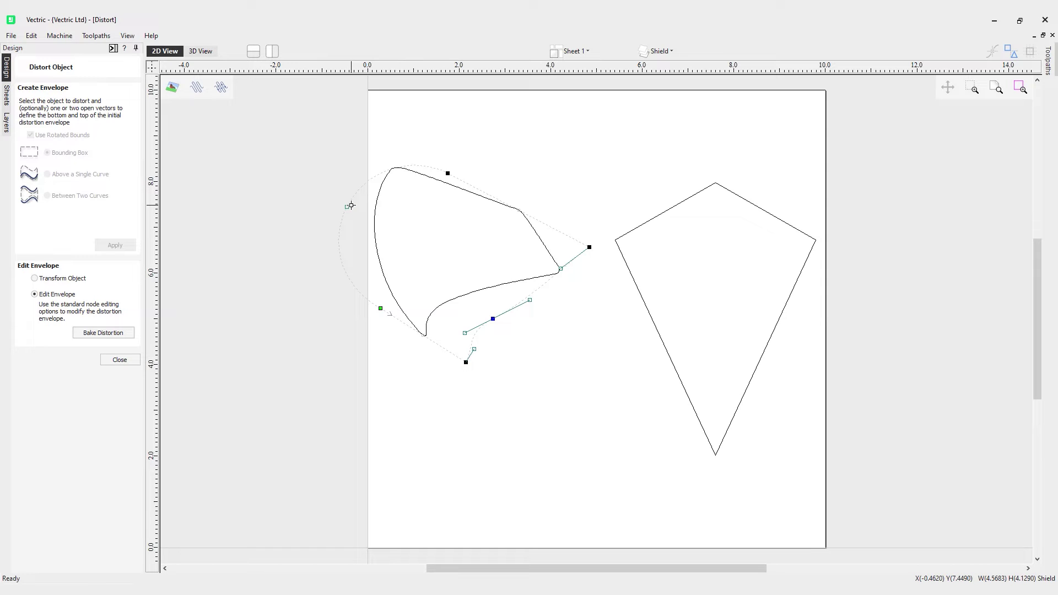
{"action": "left_click_drag", "start_coordinate": [351, 206], "coordinate": [414, 241]}
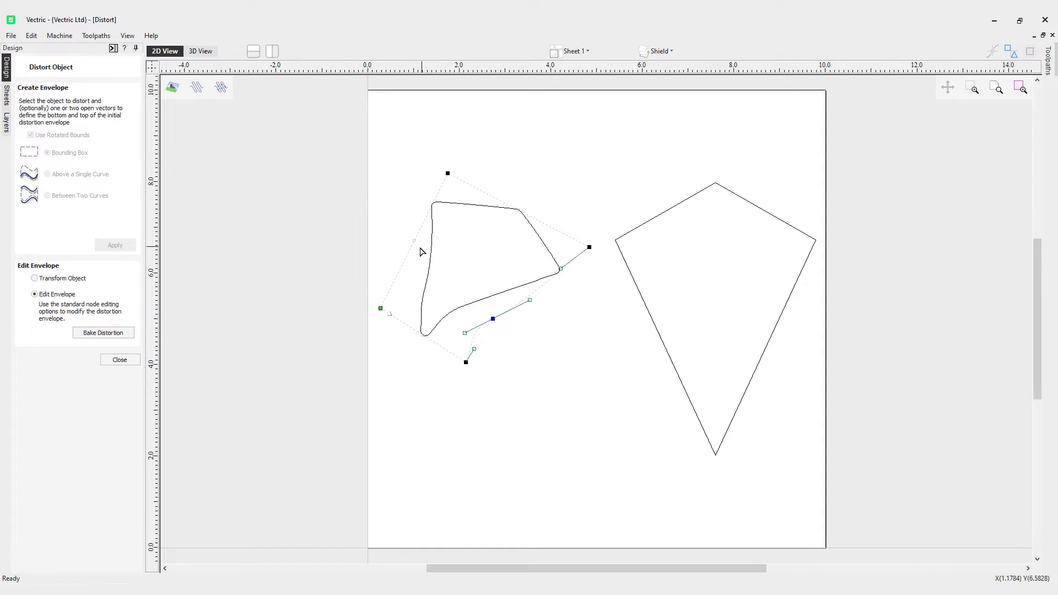
- Convert the left span to a bezier, drag its handles into a concave curve, and exit node editing
{"action": "right_click", "coordinate": [415, 252]}
{"action": "left_click", "coordinate": [443, 269]}
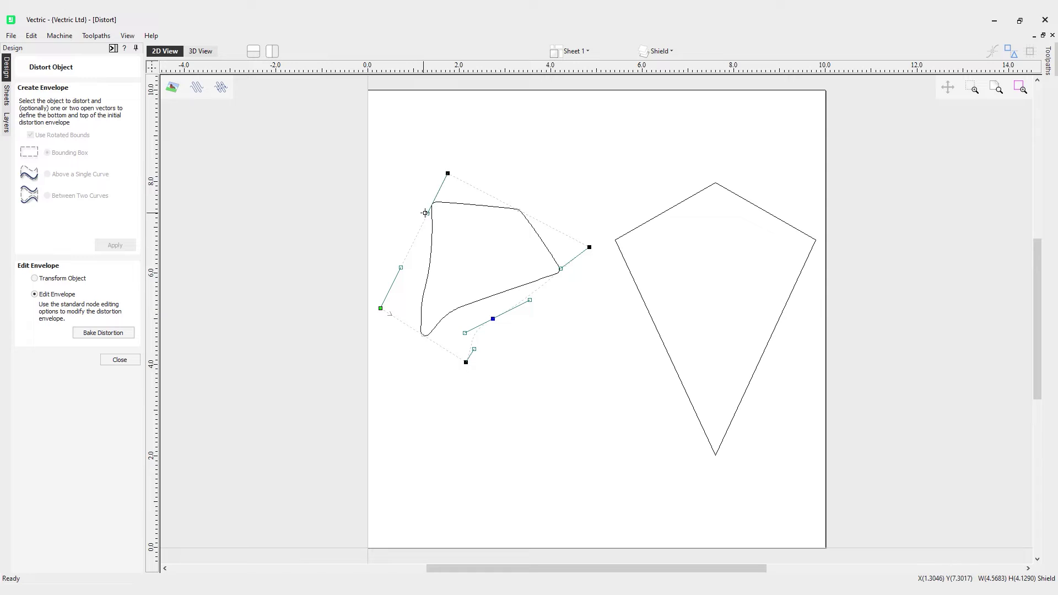
{"action": "left_click_drag", "start_coordinate": [424, 213], "coordinate": [416, 238]}
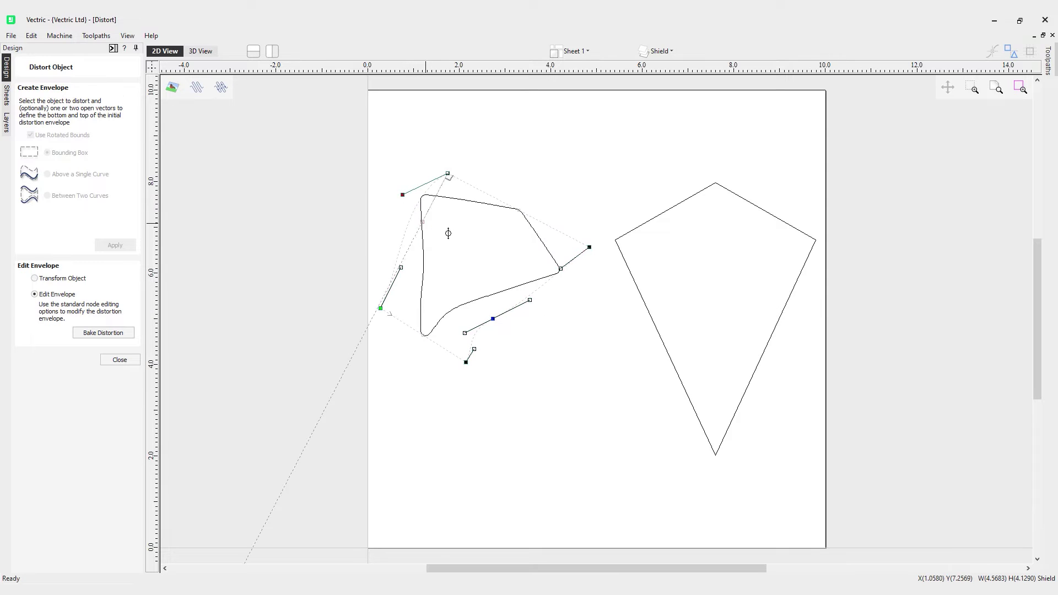
{"action": "left_click_drag", "start_coordinate": [402, 194], "coordinate": [468, 235]}
{"action": "left_click_drag", "start_coordinate": [401, 268], "coordinate": [419, 289]}
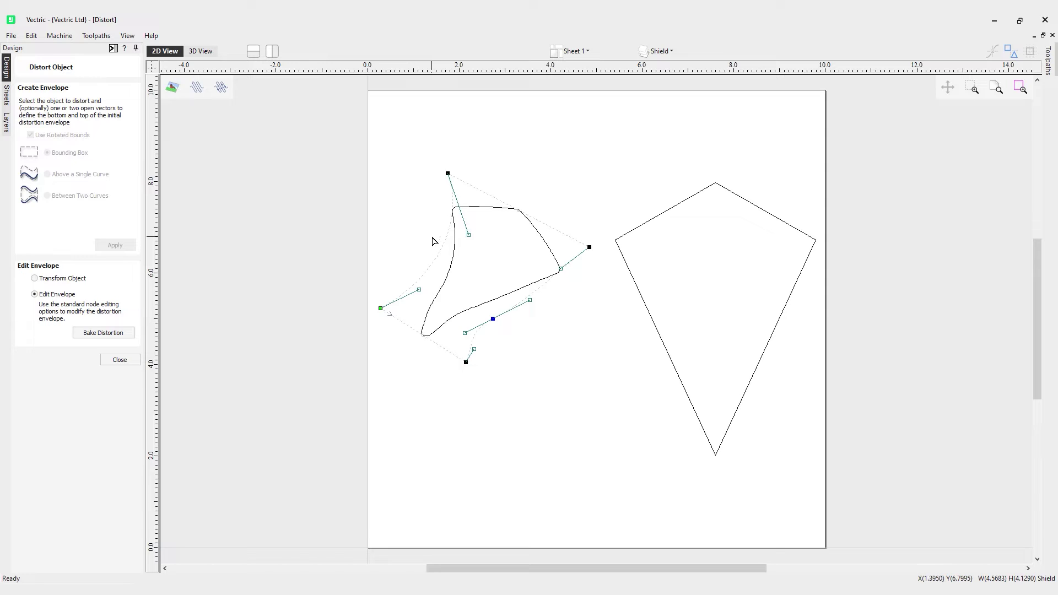
{"action": "right_click", "coordinate": [432, 271]}
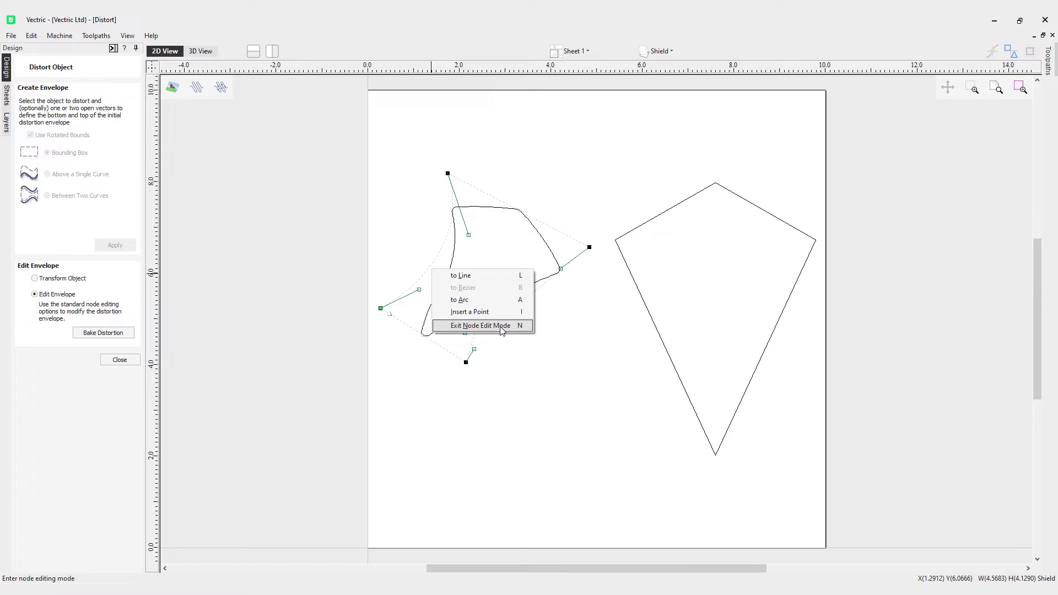
{"action": "left_click", "coordinate": [513, 353]}
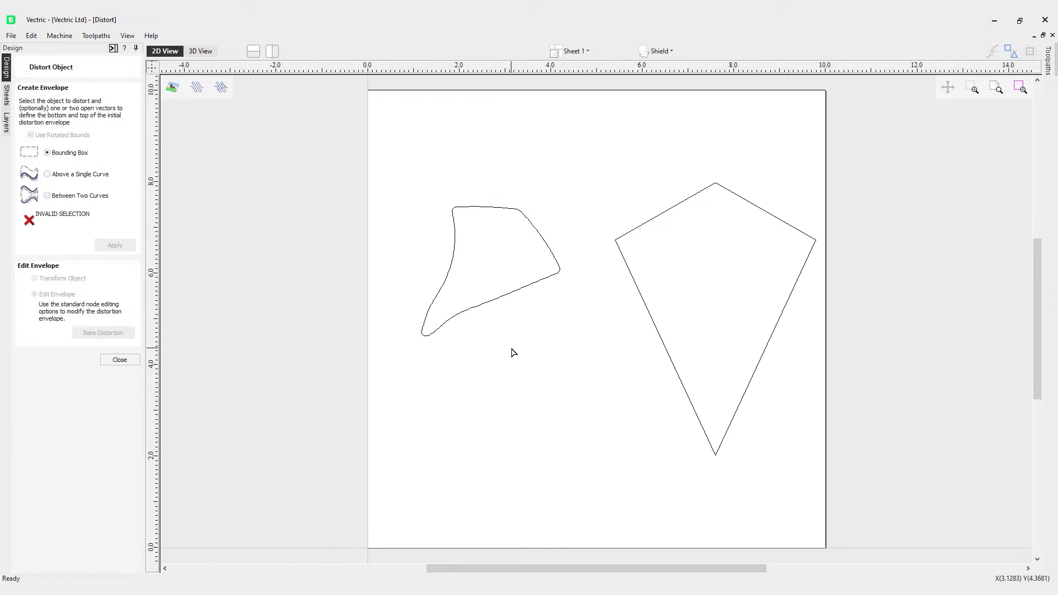
- Close the left shape's distortion, then wrap the kite shape in its own distortion envelope
{"action": "left_click", "coordinate": [489, 305]}
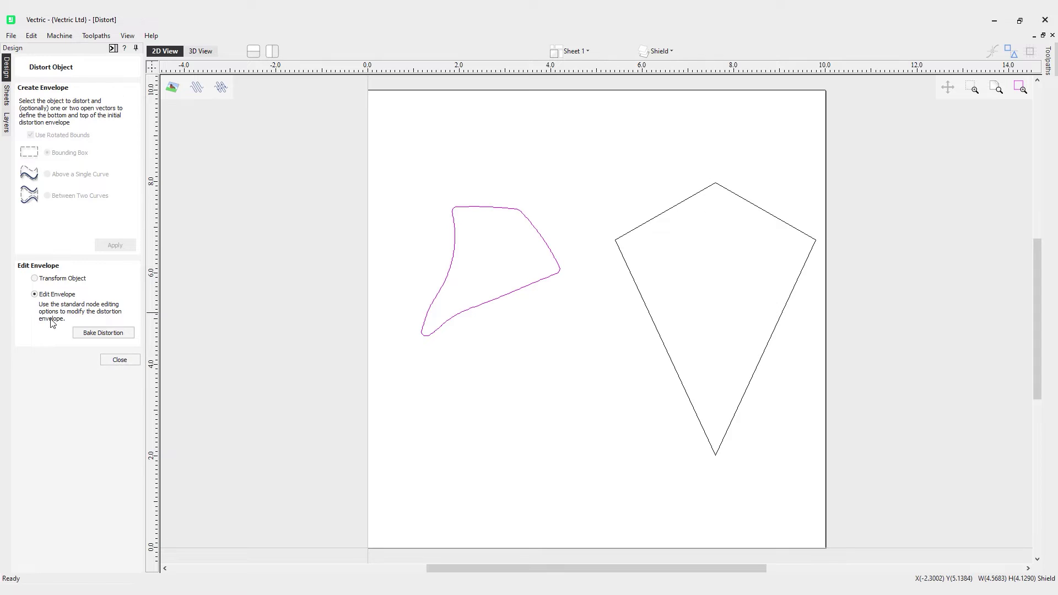
{"action": "left_click", "coordinate": [119, 360]}
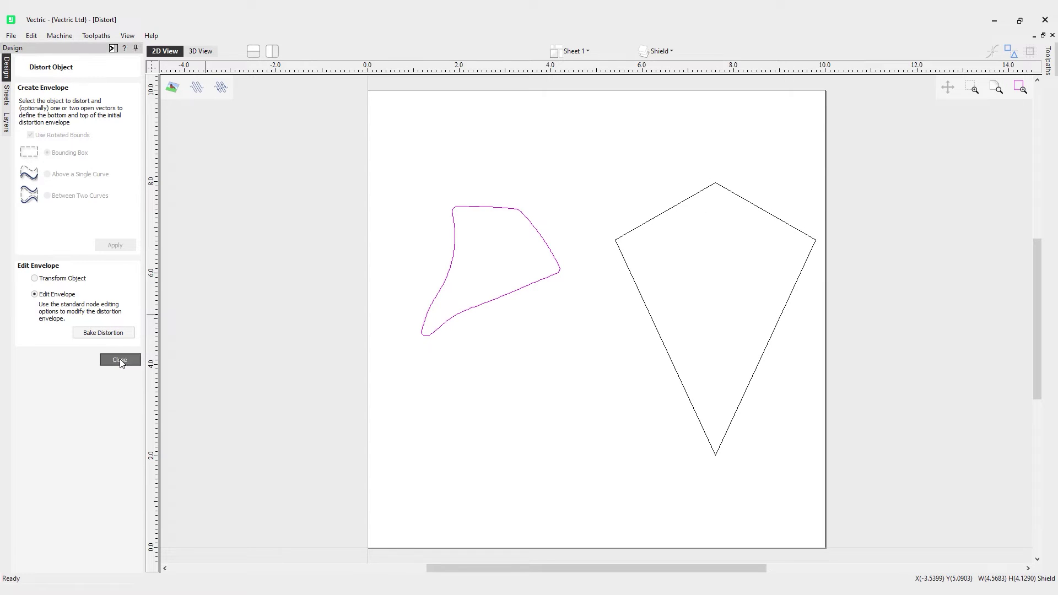
{"action": "left_click", "coordinate": [643, 228]}
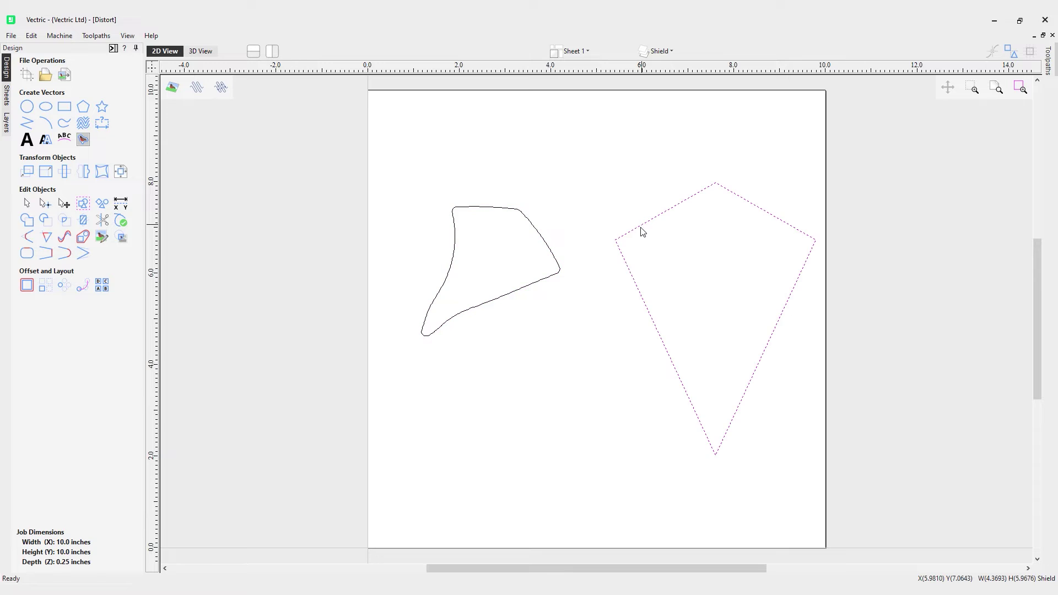
{"action": "left_click", "coordinate": [104, 172]}
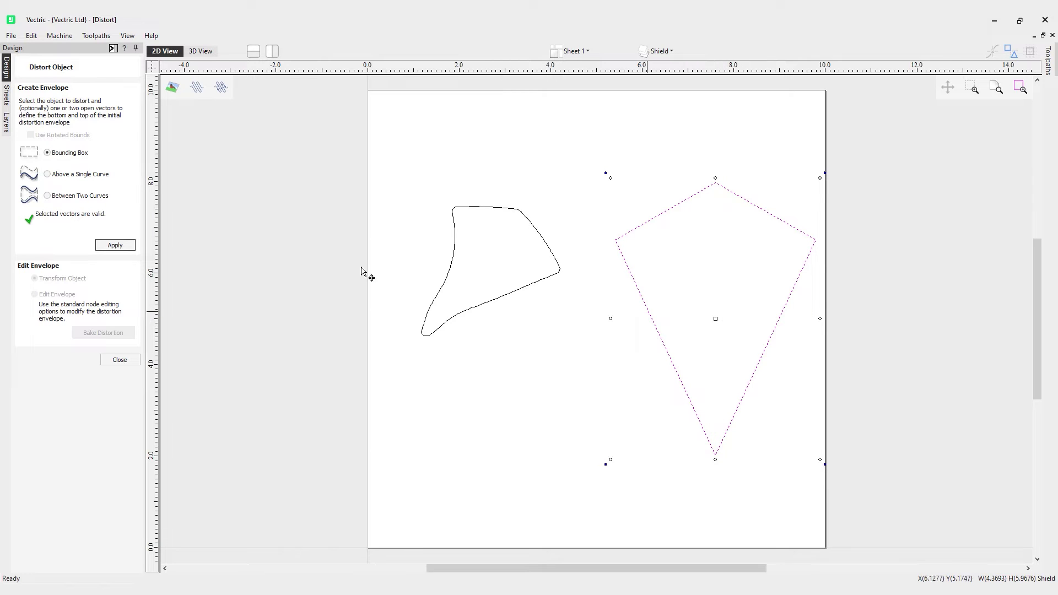
{"action": "left_click", "coordinate": [119, 245]}
- Lower the kite envelope's top corners and rotate the whole enveloped kite slightly
{"action": "left_click_drag", "start_coordinate": [617, 182], "coordinate": [647, 246]}
{"action": "left_click_drag", "start_coordinate": [817, 183], "coordinate": [791, 229]}
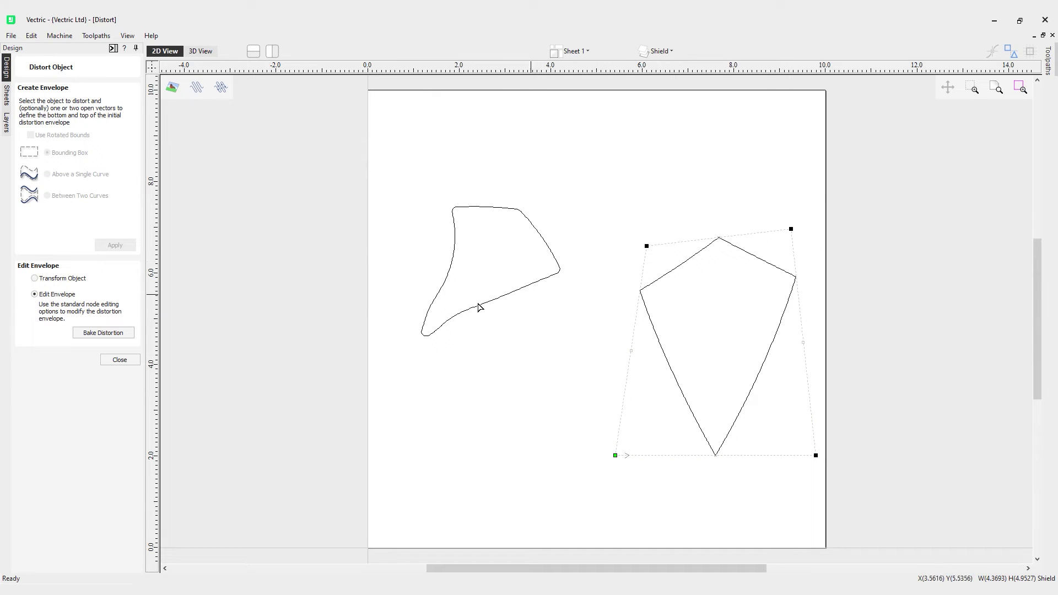
{"action": "left_click", "coordinate": [71, 281]}
{"action": "left_click_drag", "start_coordinate": [605, 219], "coordinate": [576, 175]}
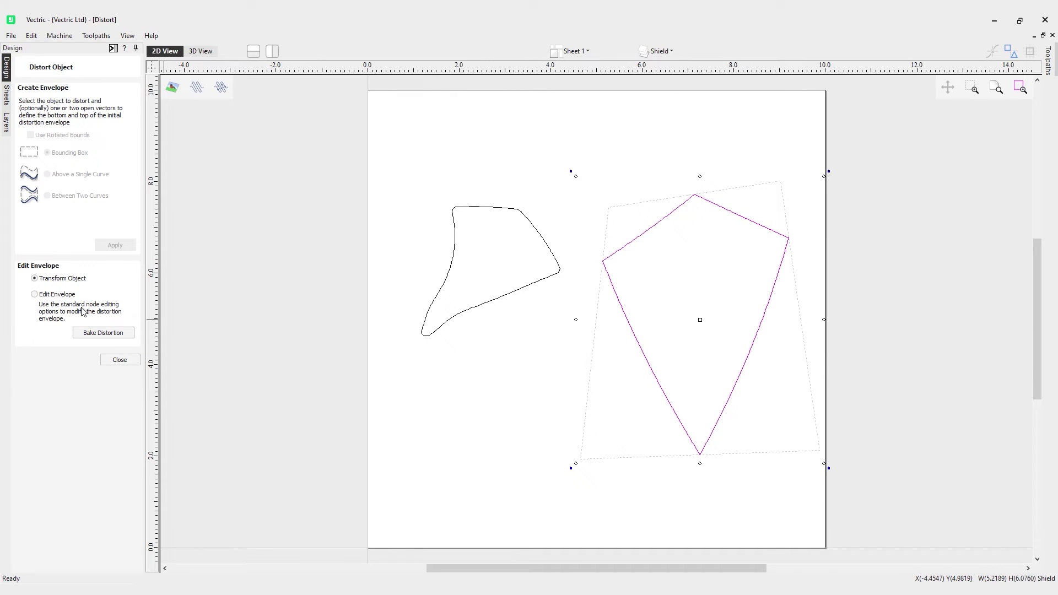
- Drag the top-right and bottom corners inward into a left-leaning kite and bake the distortion
{"action": "left_click", "coordinate": [57, 295]}
{"action": "left_click_drag", "start_coordinate": [780, 181], "coordinate": [755, 210]}
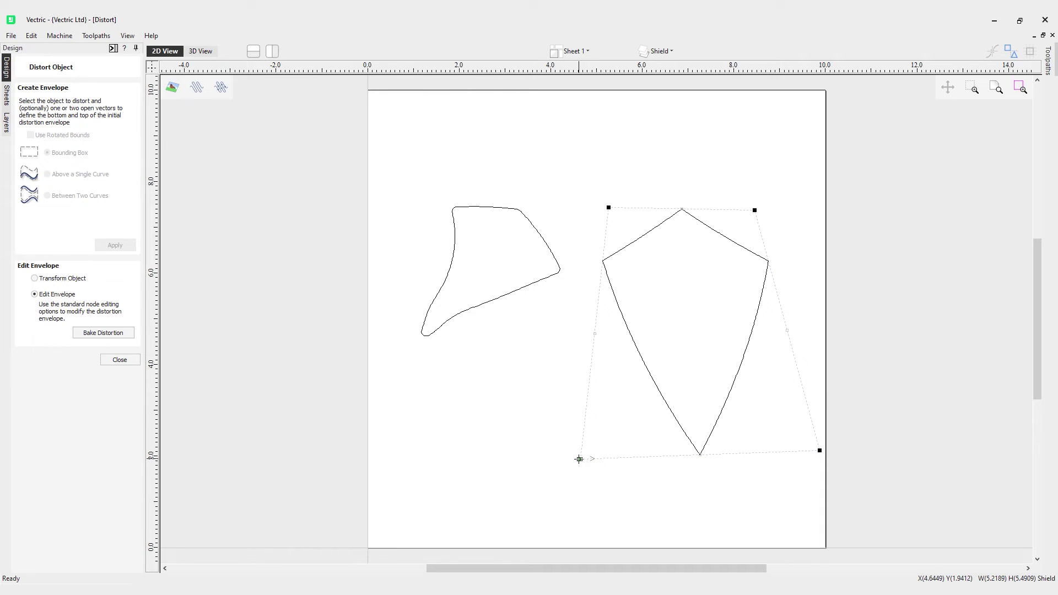
{"action": "left_click_drag", "start_coordinate": [580, 459], "coordinate": [624, 403]}
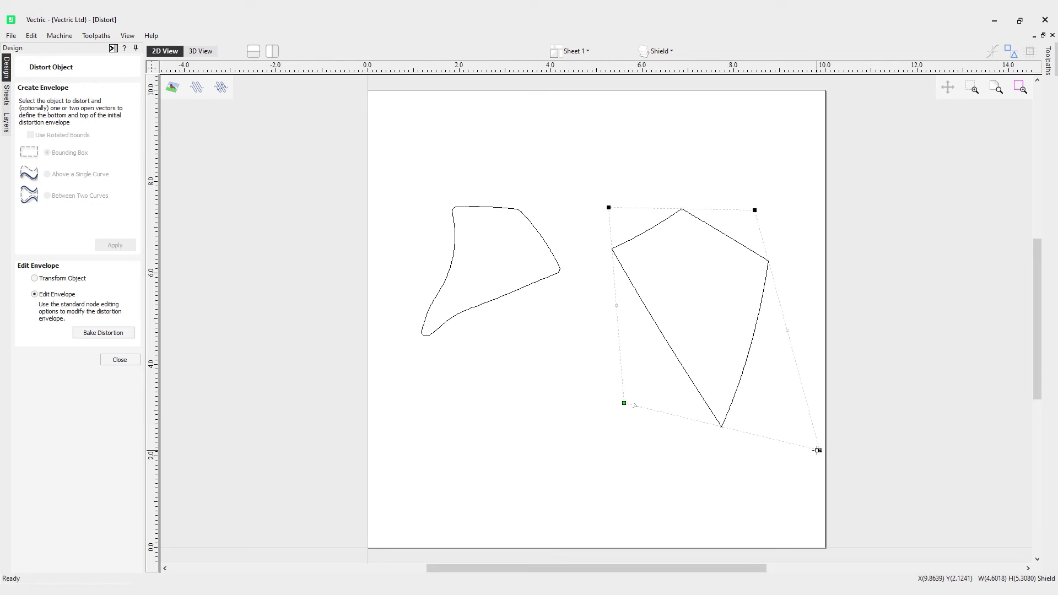
{"action": "left_click_drag", "start_coordinate": [818, 451], "coordinate": [764, 390]}
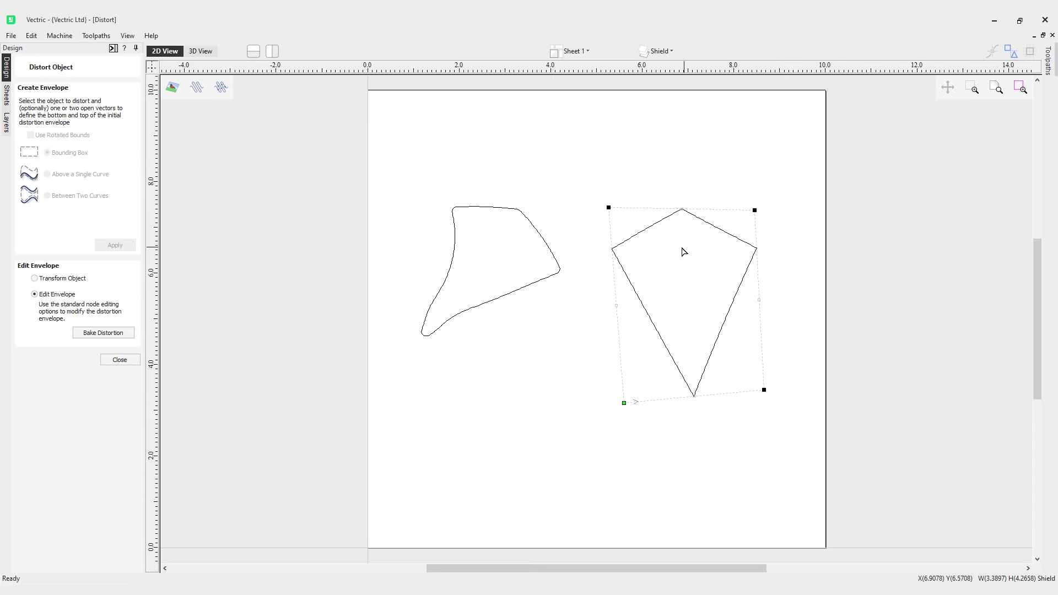
{"action": "left_click_drag", "start_coordinate": [764, 390], "coordinate": [731, 365]}
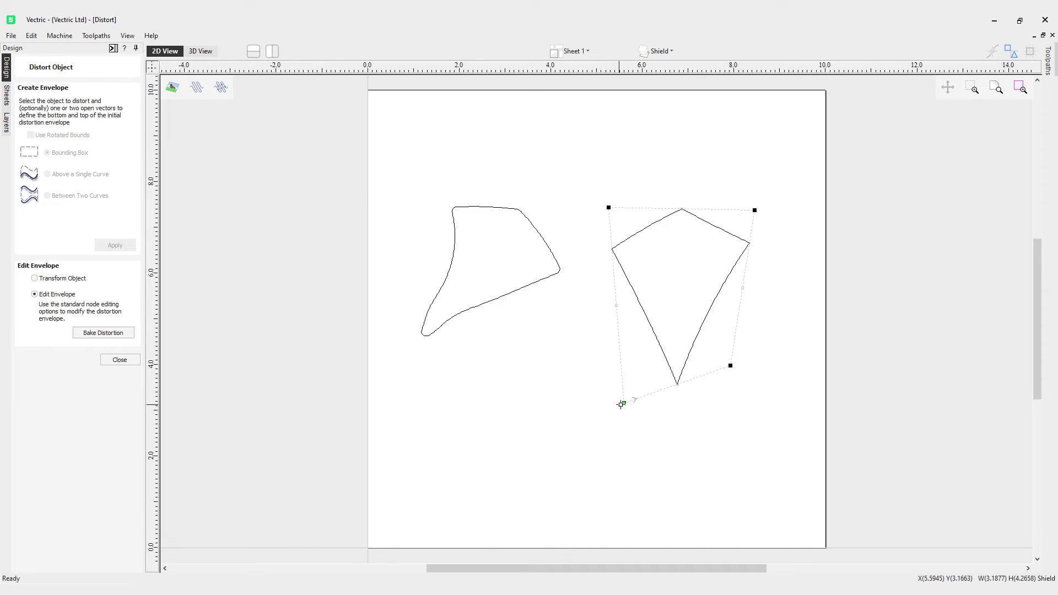
{"action": "left_click_drag", "start_coordinate": [624, 403], "coordinate": [610, 395]}
{"action": "left_click", "coordinate": [93, 333]}
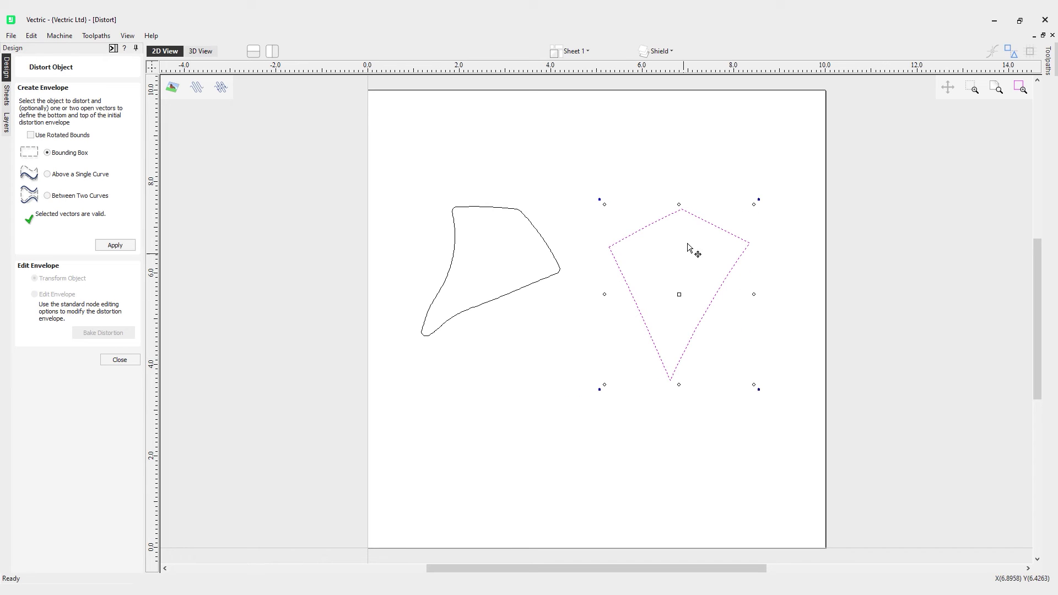
- Close the distort tool, make Welcome the active visible layer, and hide the Shield layer
{"action": "left_click", "coordinate": [119, 359]}
{"action": "left_click", "coordinate": [677, 51]}
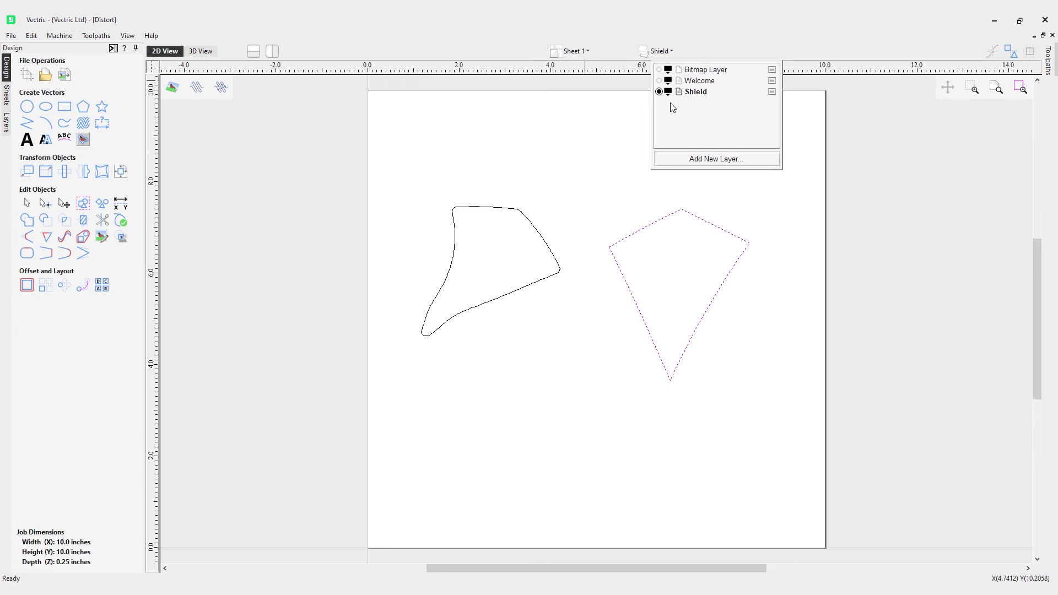
{"action": "left_click", "coordinate": [668, 92]}
{"action": "left_click", "coordinate": [680, 82]}
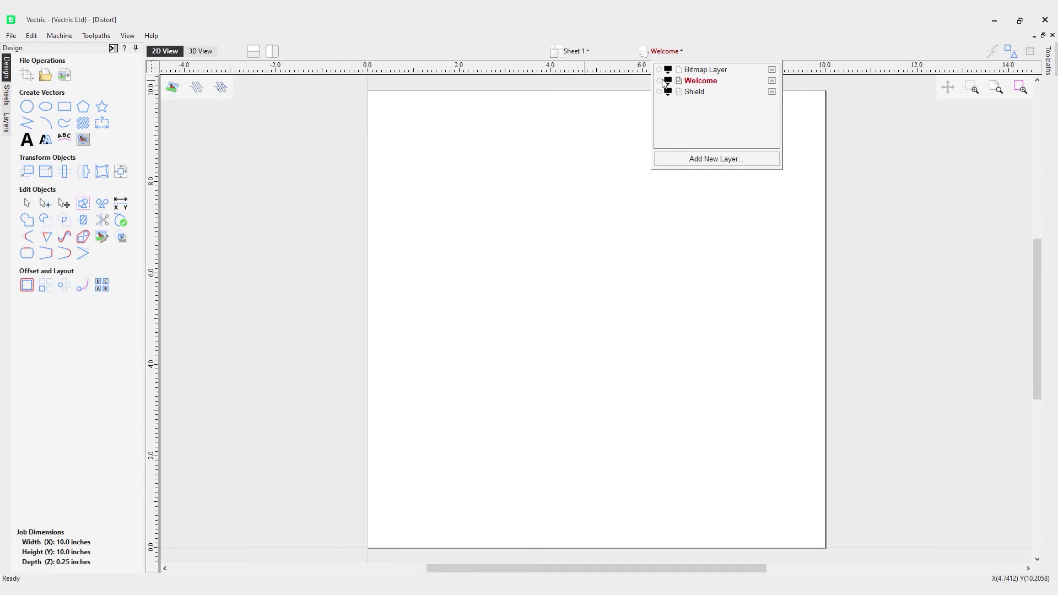
{"action": "left_click", "coordinate": [660, 81]}
{"action": "left_click", "coordinate": [501, 238]}
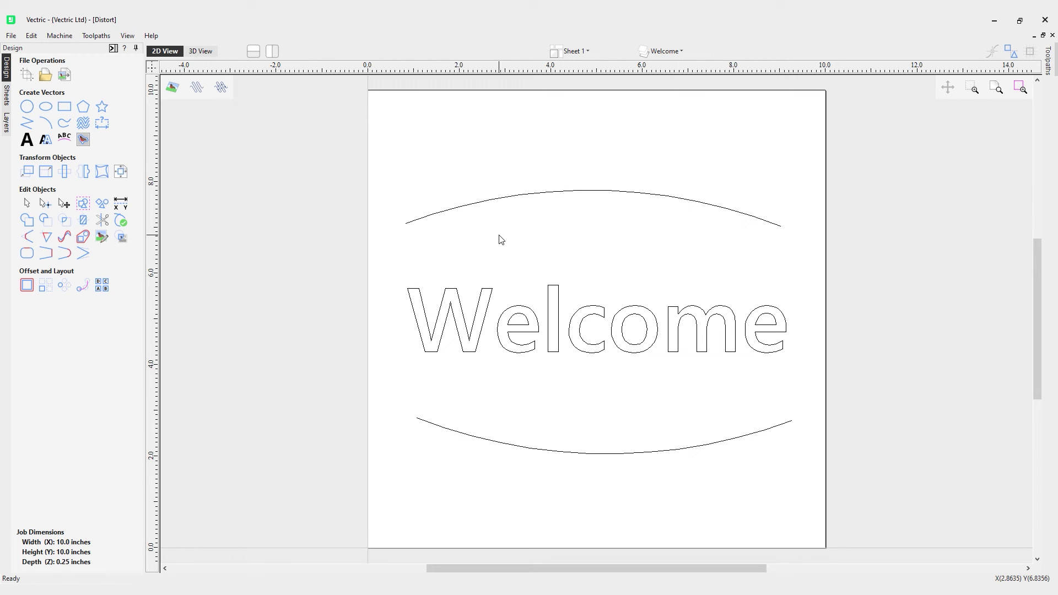
- Trial-bend 'Welcome' above the top arc with Above a Single Curve, then undo it twice
{"action": "left_click", "coordinate": [488, 318]}
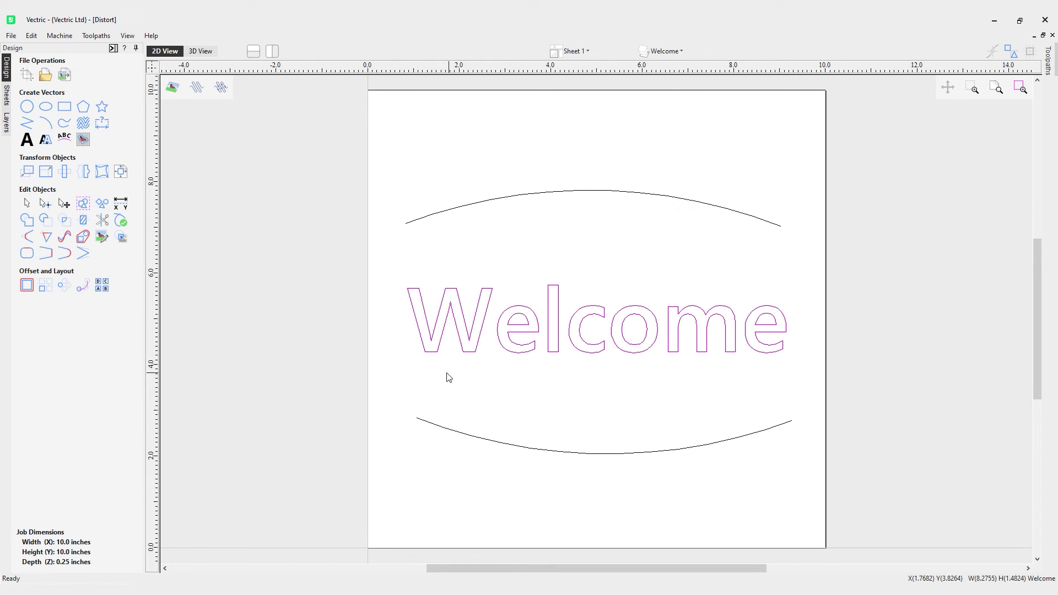
{"action": "left_click", "coordinate": [102, 172]}
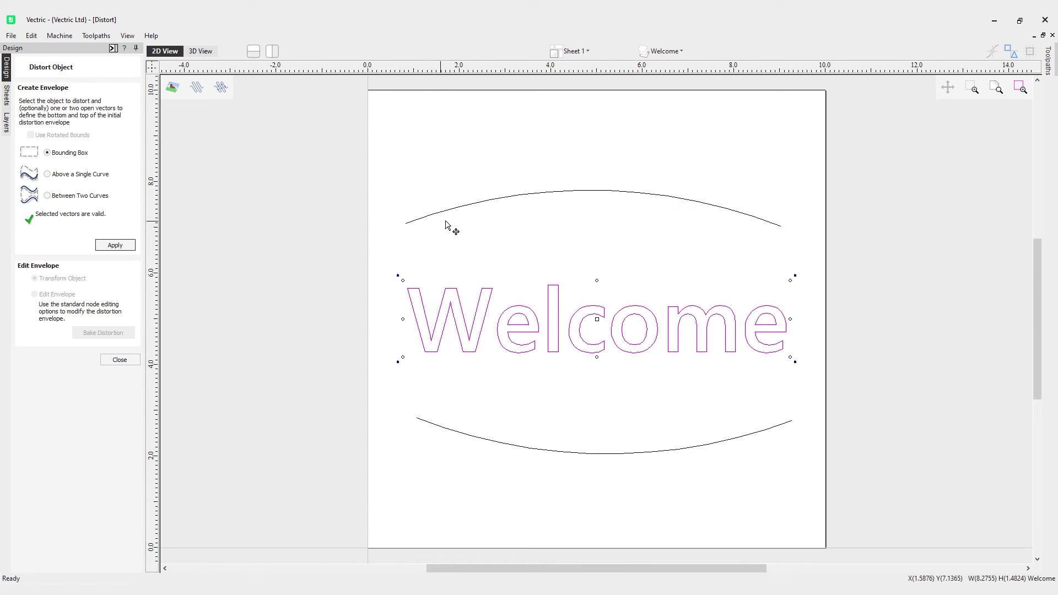
{"action": "left_click", "coordinate": [476, 203], "text": "shift"}
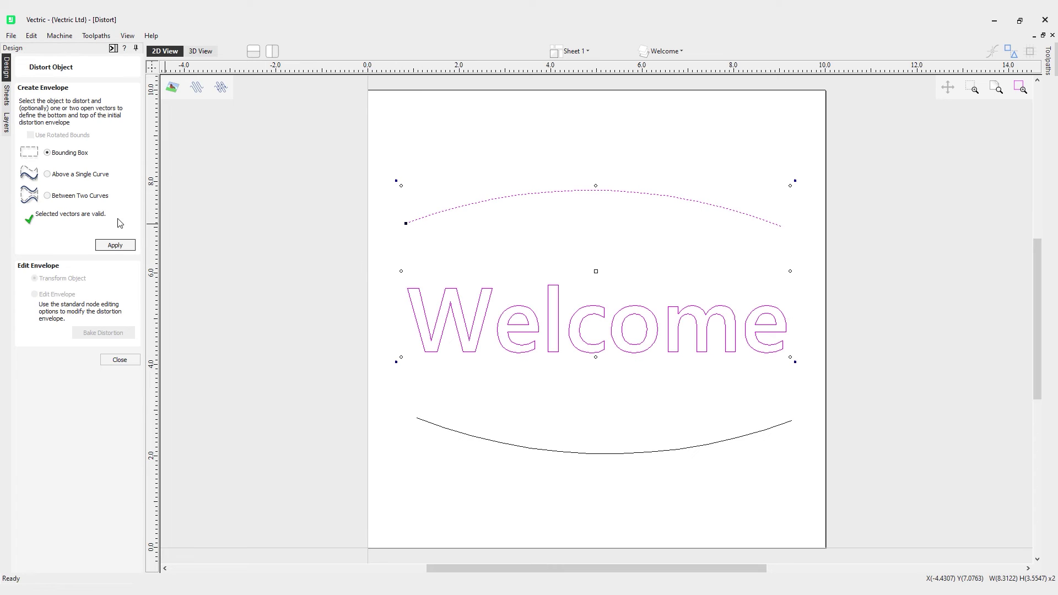
{"action": "left_click", "coordinate": [91, 175]}
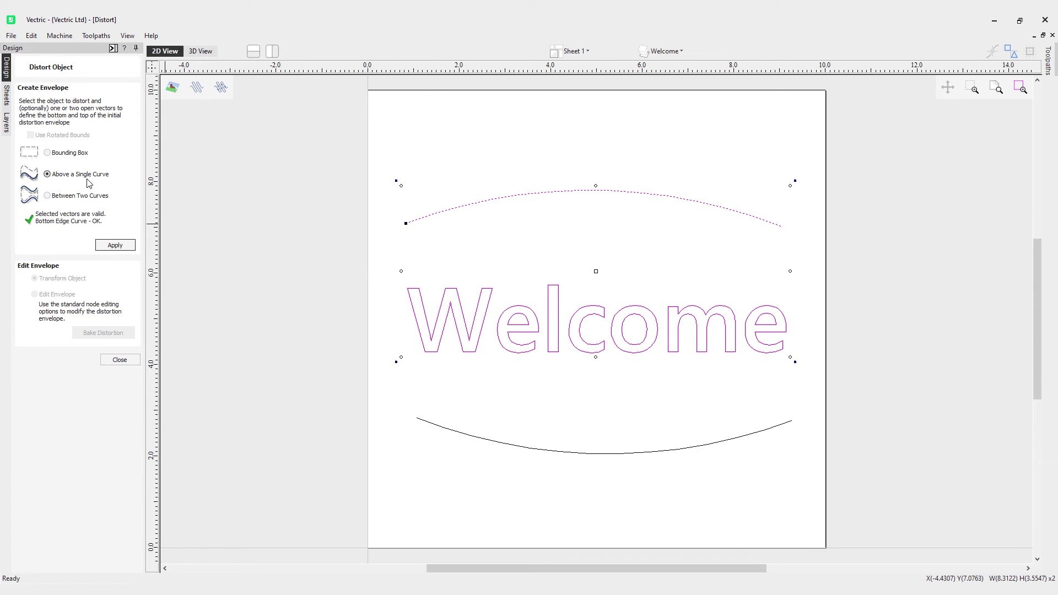
{"action": "left_click", "coordinate": [125, 247]}
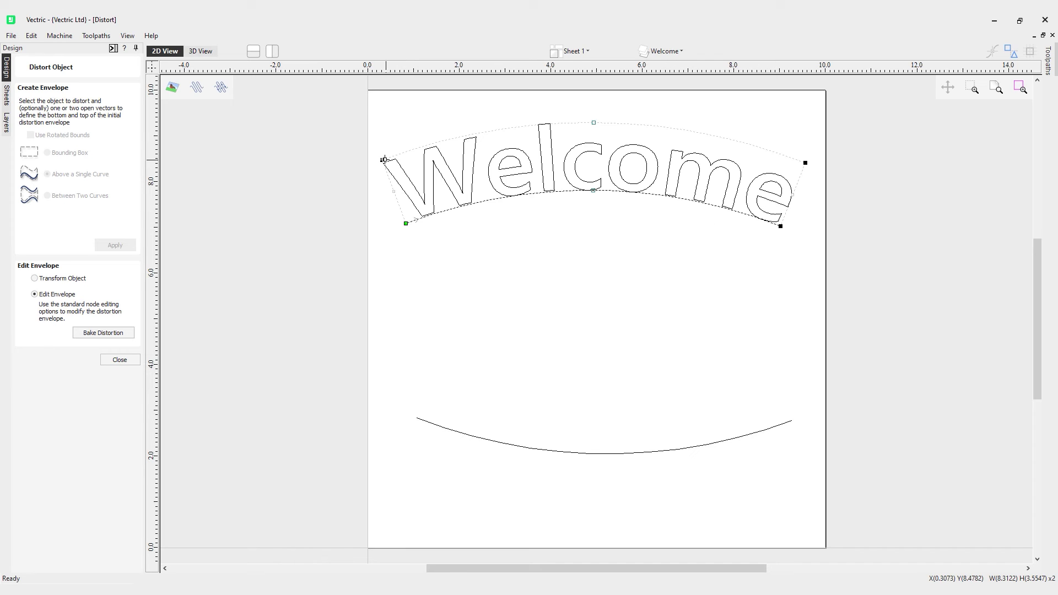
{"action": "left_click_drag", "start_coordinate": [382, 159], "coordinate": [382, 130]}
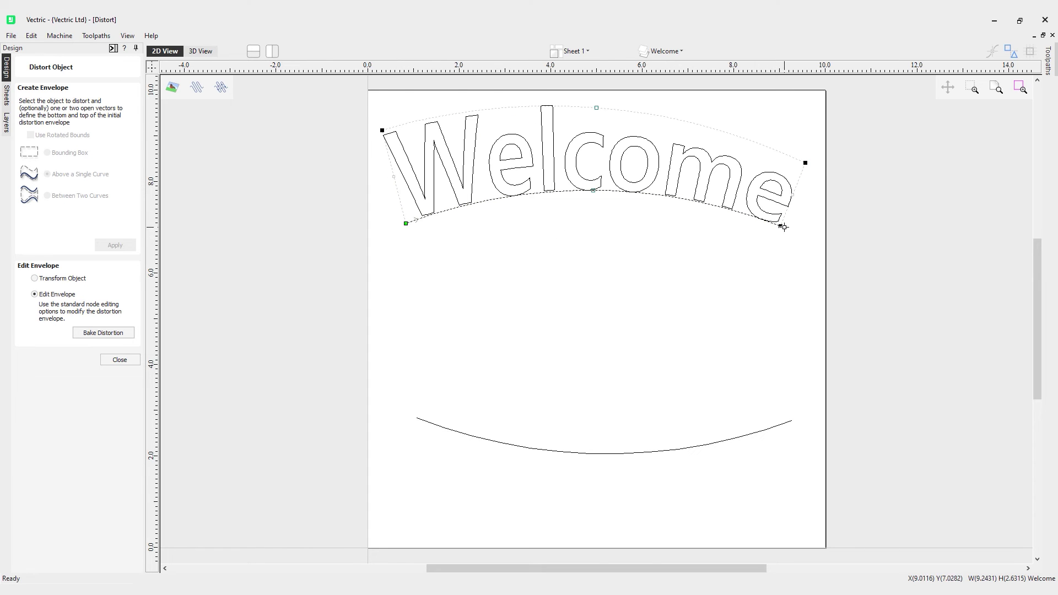
{"action": "left_click_drag", "start_coordinate": [781, 226], "coordinate": [776, 237]}
{"action": "key", "text": "ctrl+z"}
{"action": "key", "text": "ctrl+z"}
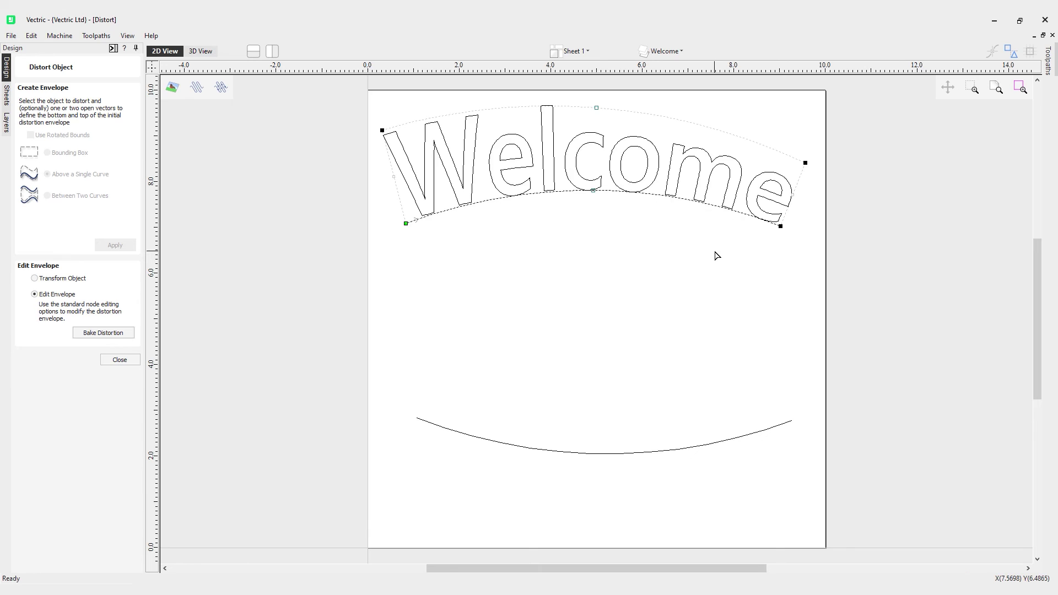
{"action": "key", "text": "ctrl+z"}
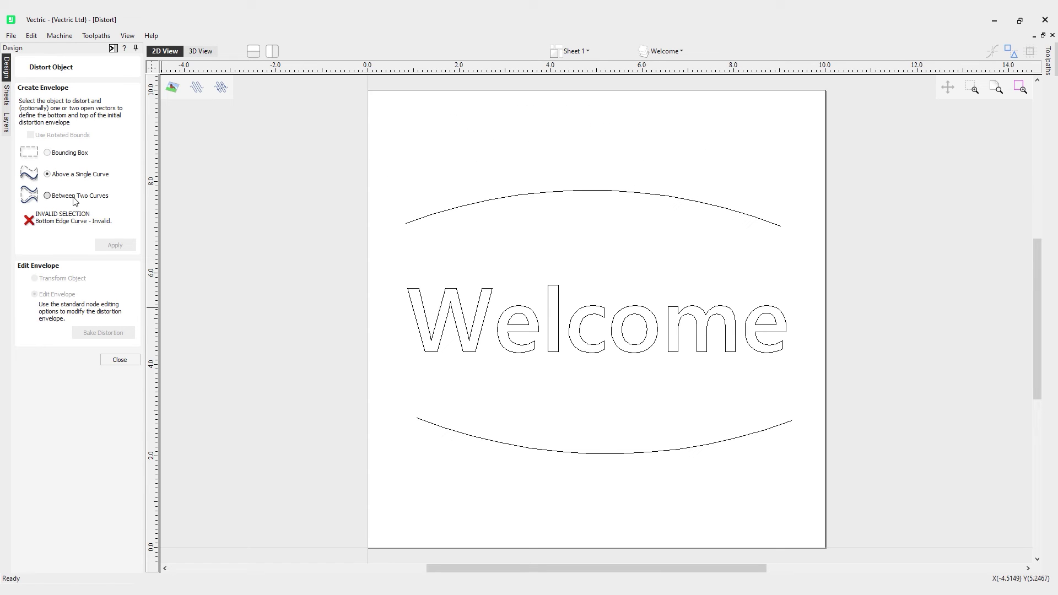
- Select 'Welcome' plus the top and bottom arcs and apply Between Two Curves
{"action": "left_click", "coordinate": [488, 311]}
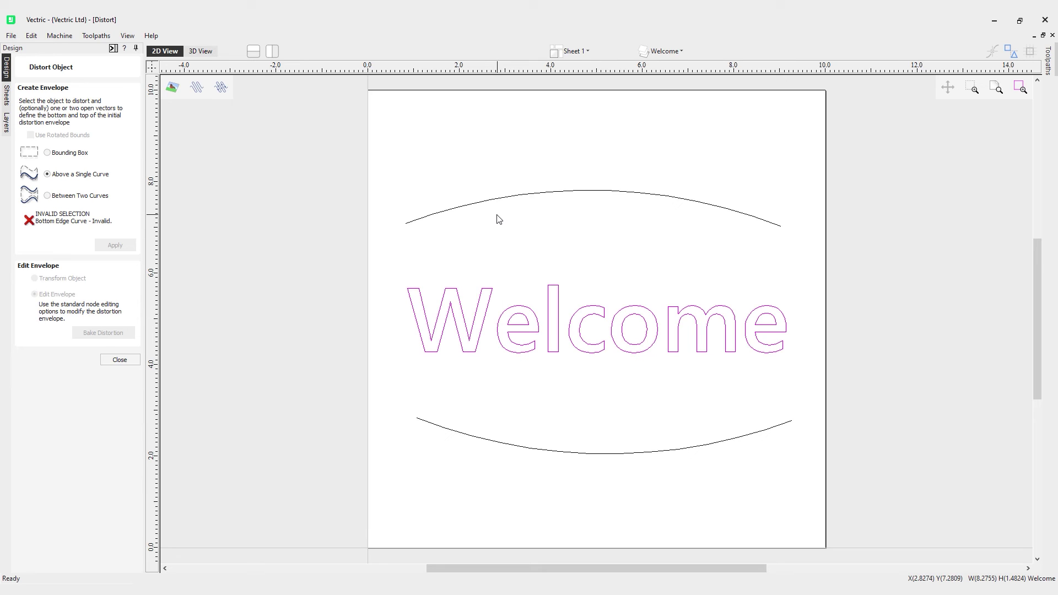
{"action": "left_click", "coordinate": [488, 200], "text": "shift"}
{"action": "left_click", "coordinate": [463, 436], "text": "shift"}
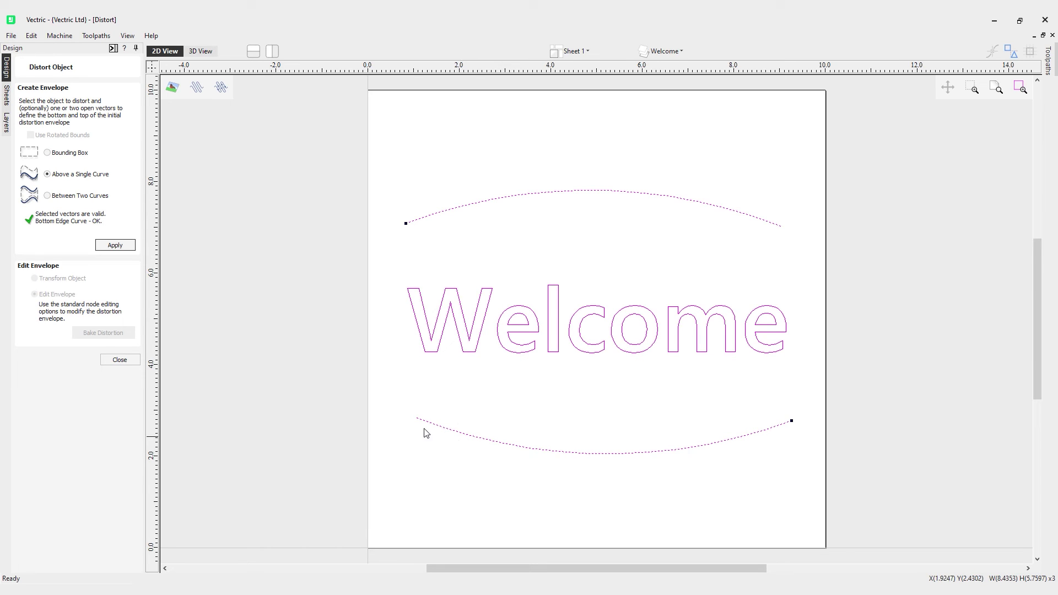
{"action": "left_click", "coordinate": [127, 249]}
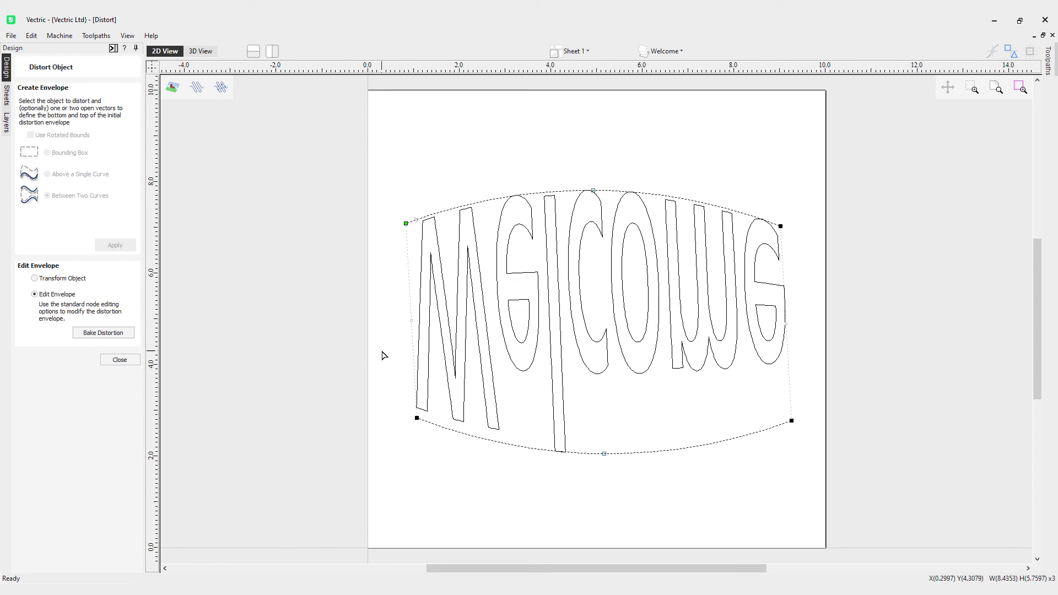
- Undo the flipped result and make the bottom arc's left end its start point
{"action": "left_click", "coordinate": [435, 361]}
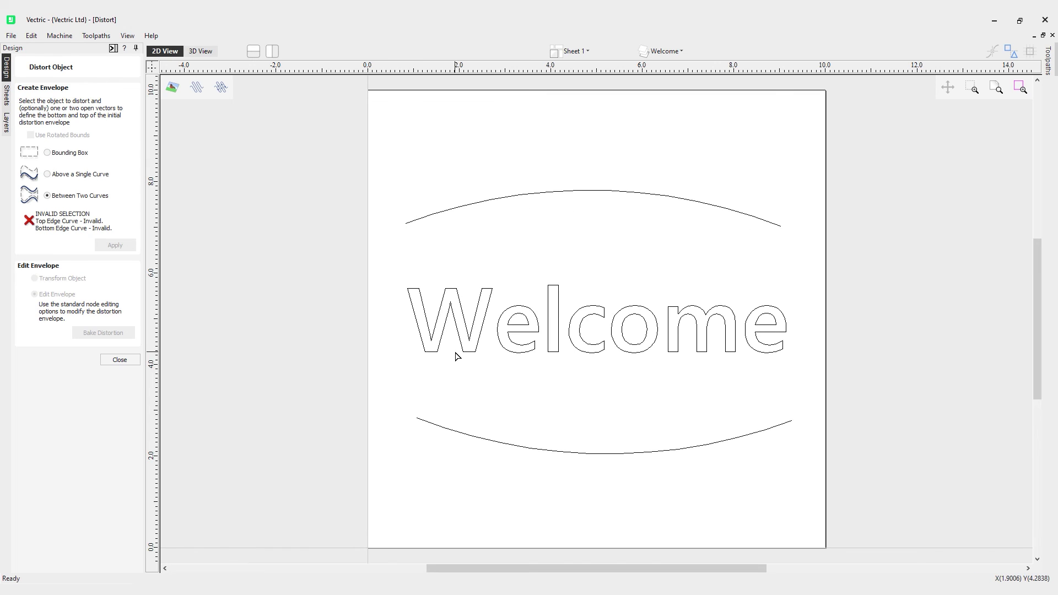
{"action": "left_click", "coordinate": [461, 438]}
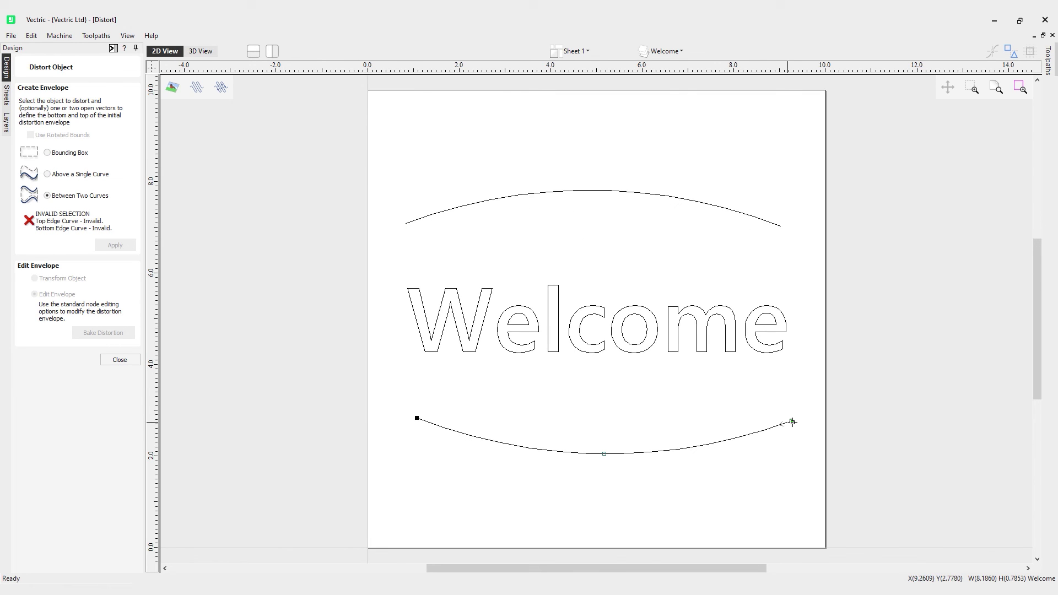
{"action": "right_click", "coordinate": [416, 426]}
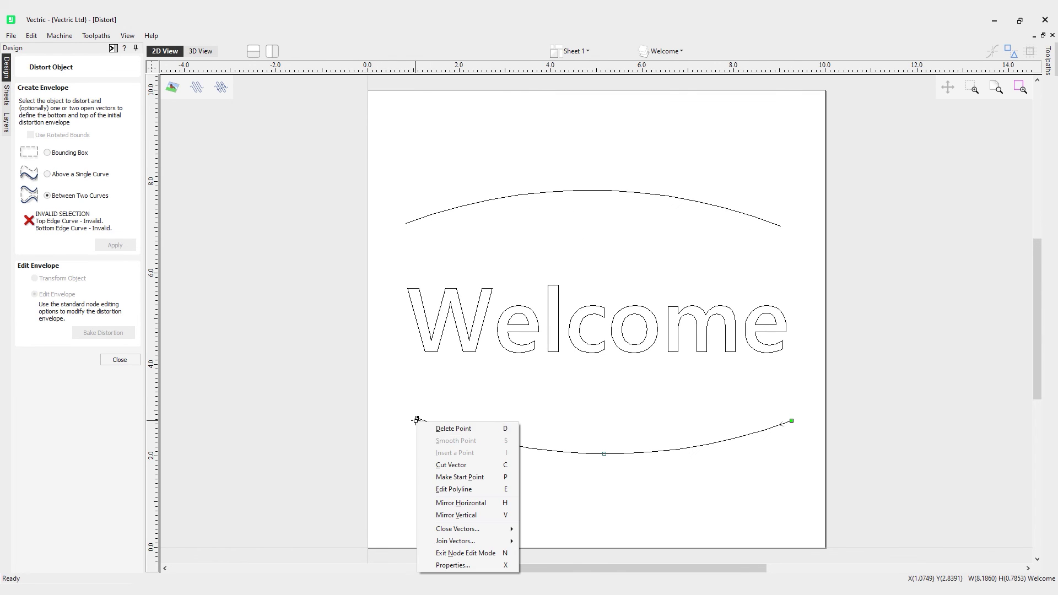
{"action": "left_click", "coordinate": [482, 478]}
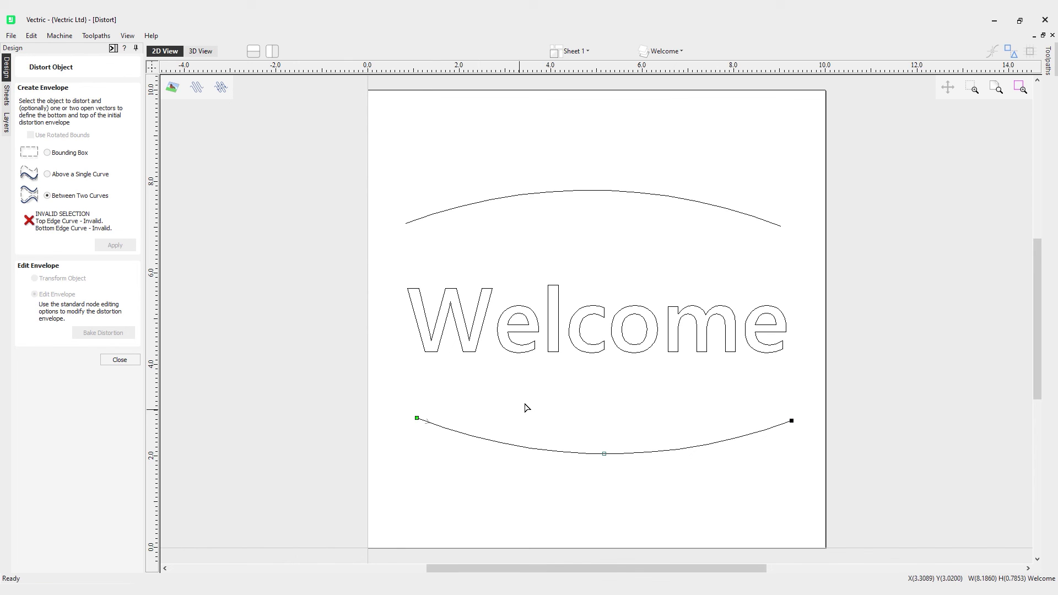
{"action": "left_click", "coordinate": [526, 409]}
- Reselect 'Welcome' with both arcs and reapply the Between Two Curves distortion
{"action": "left_click", "coordinate": [515, 334]}
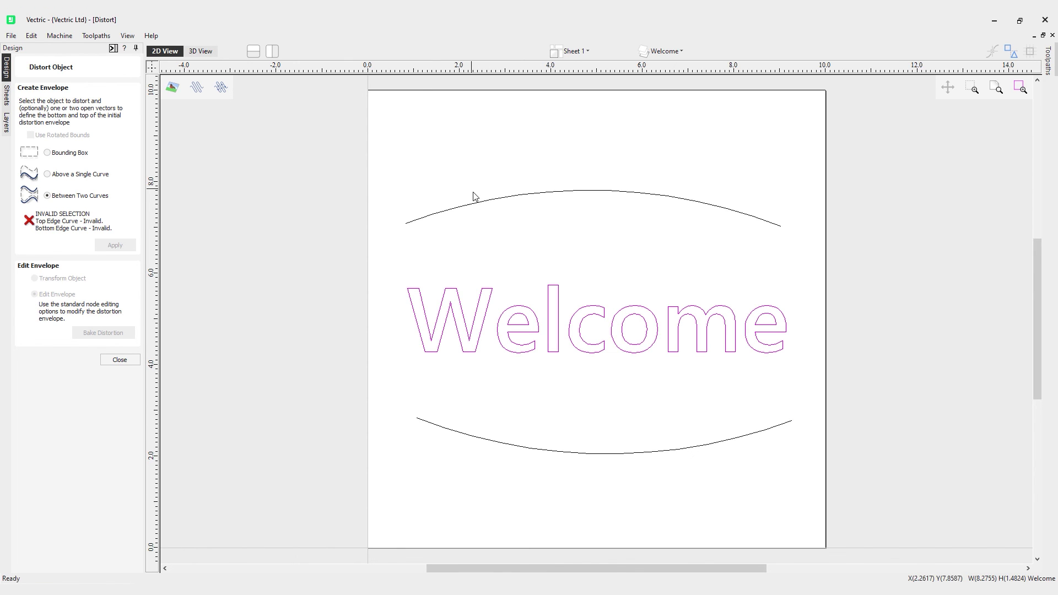
{"action": "left_click", "coordinate": [449, 432], "text": "shift"}
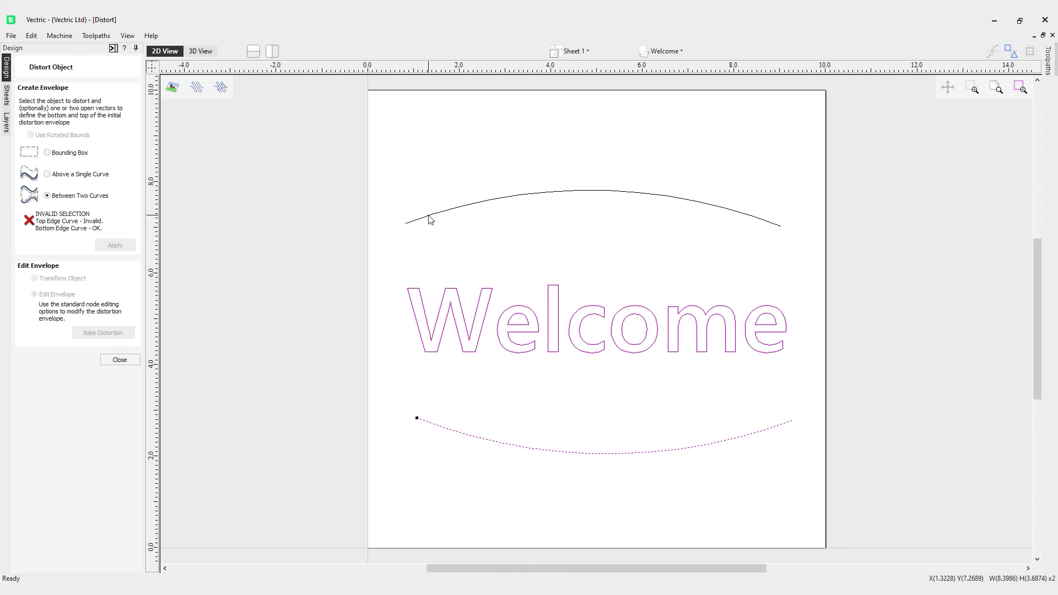
{"action": "left_click", "coordinate": [431, 220], "text": "shift"}
{"action": "left_click", "coordinate": [115, 245]}
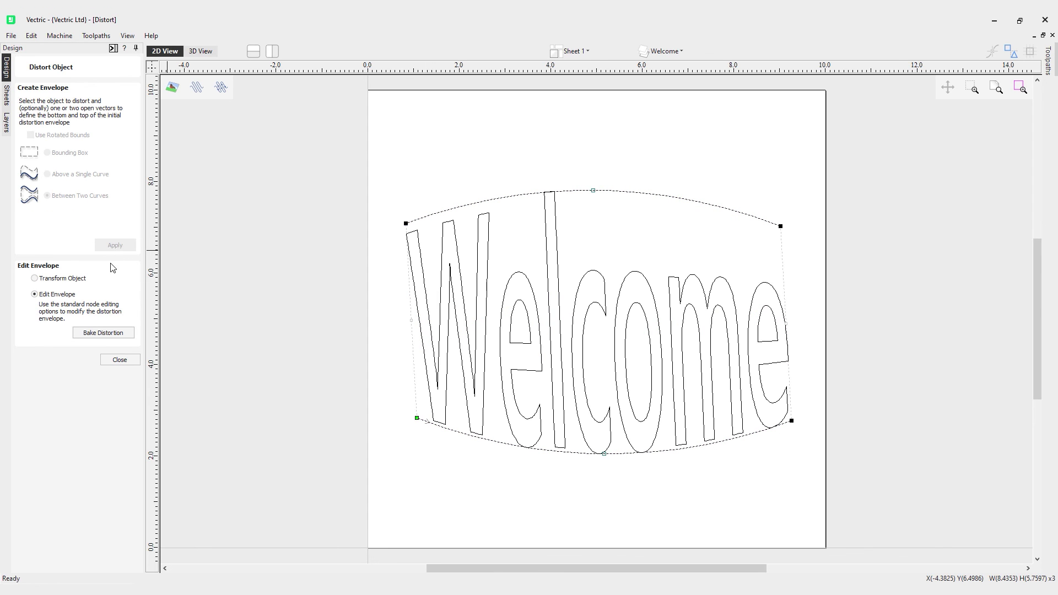
- Stretch the Welcome envelope by moving its bottom-right and bottom-left corners lower and top-left corner higher
{"action": "left_click_drag", "start_coordinate": [791, 422], "coordinate": [769, 483]}
{"action": "left_click_drag", "start_coordinate": [406, 226], "coordinate": [405, 173]}
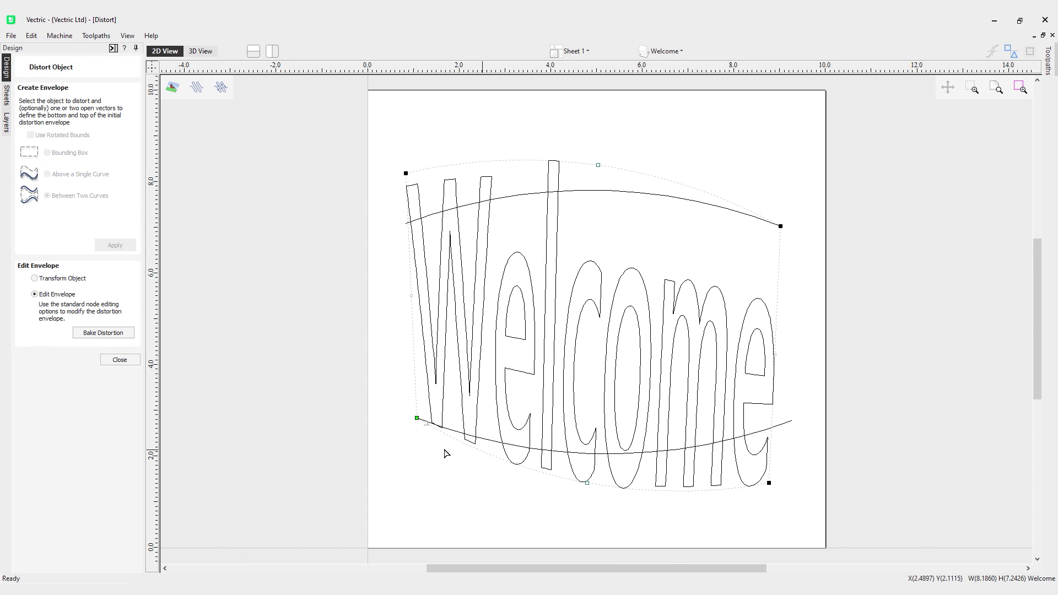
{"action": "left_click_drag", "start_coordinate": [416, 418], "coordinate": [417, 470]}
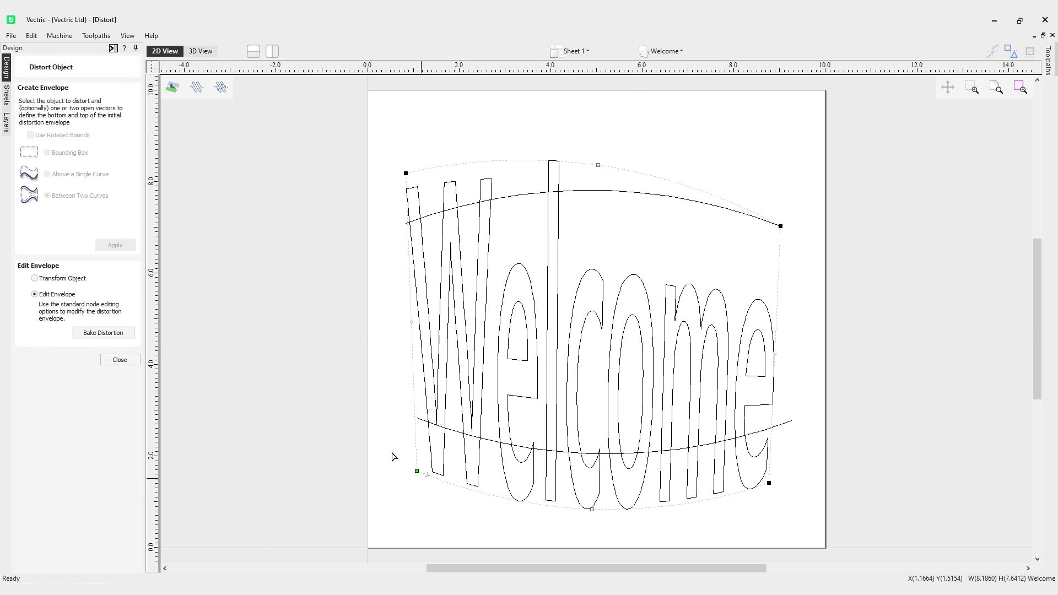